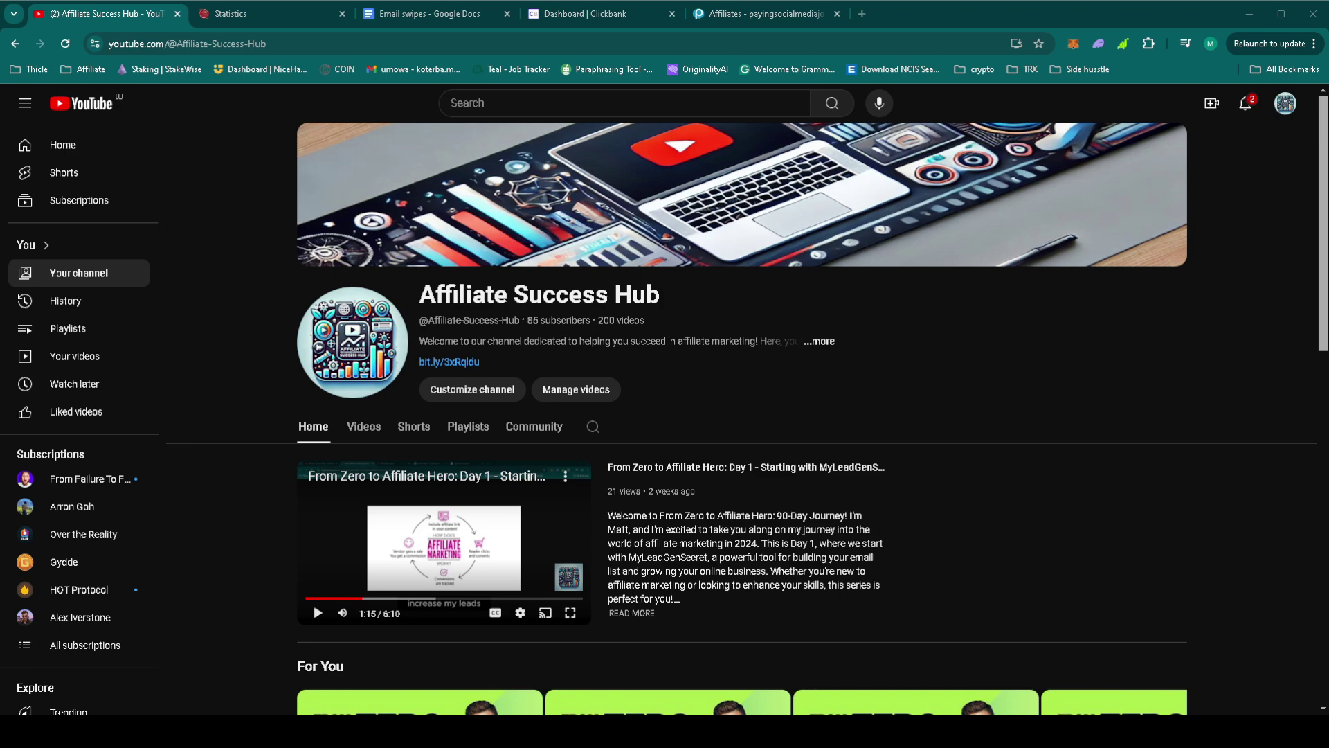
- View MyLeadGenSecret statistics: the 08/18/2024 send shows 5,600 emails, 322 opens, 32 clicks
{"action": "left_click", "coordinate": [276, 21]}
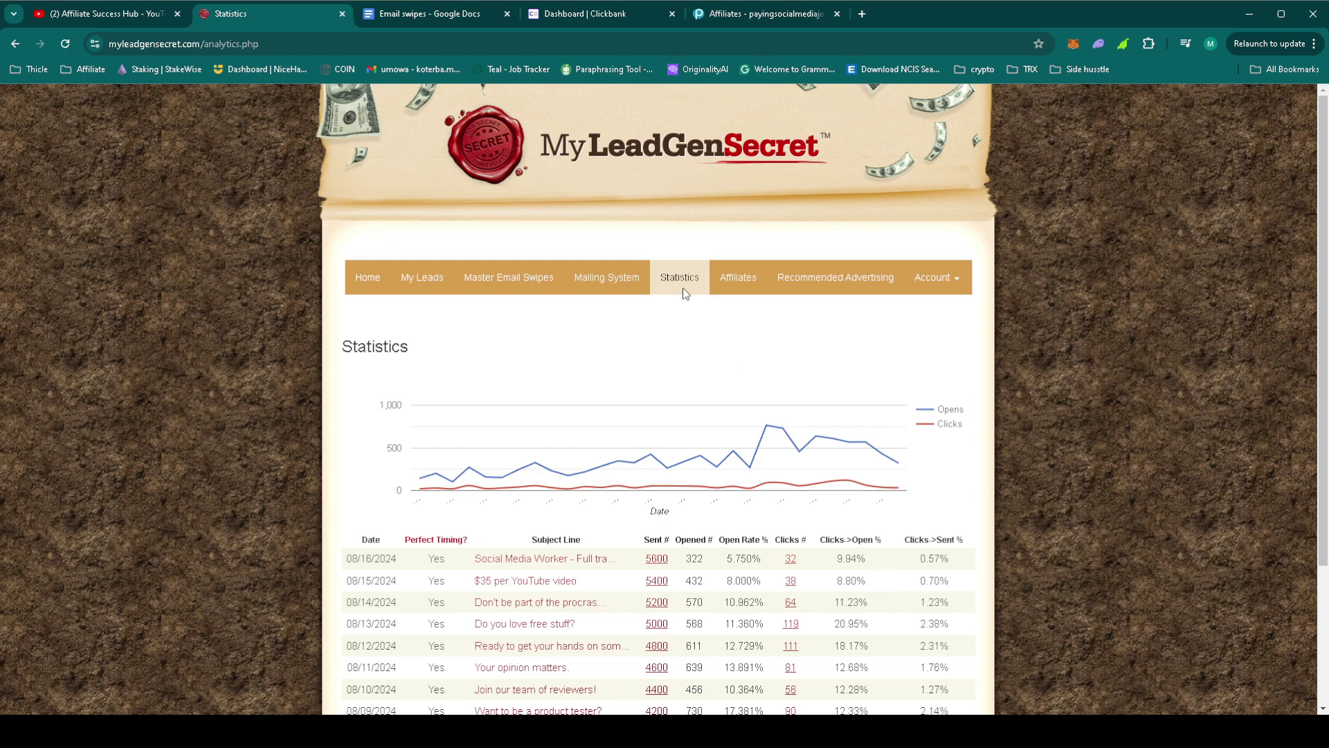
- Review ClickBank's checkout report for TID mlgs: 21 impressions, 5 sales, $57.91 earned
{"action": "left_click", "coordinate": [581, 15]}
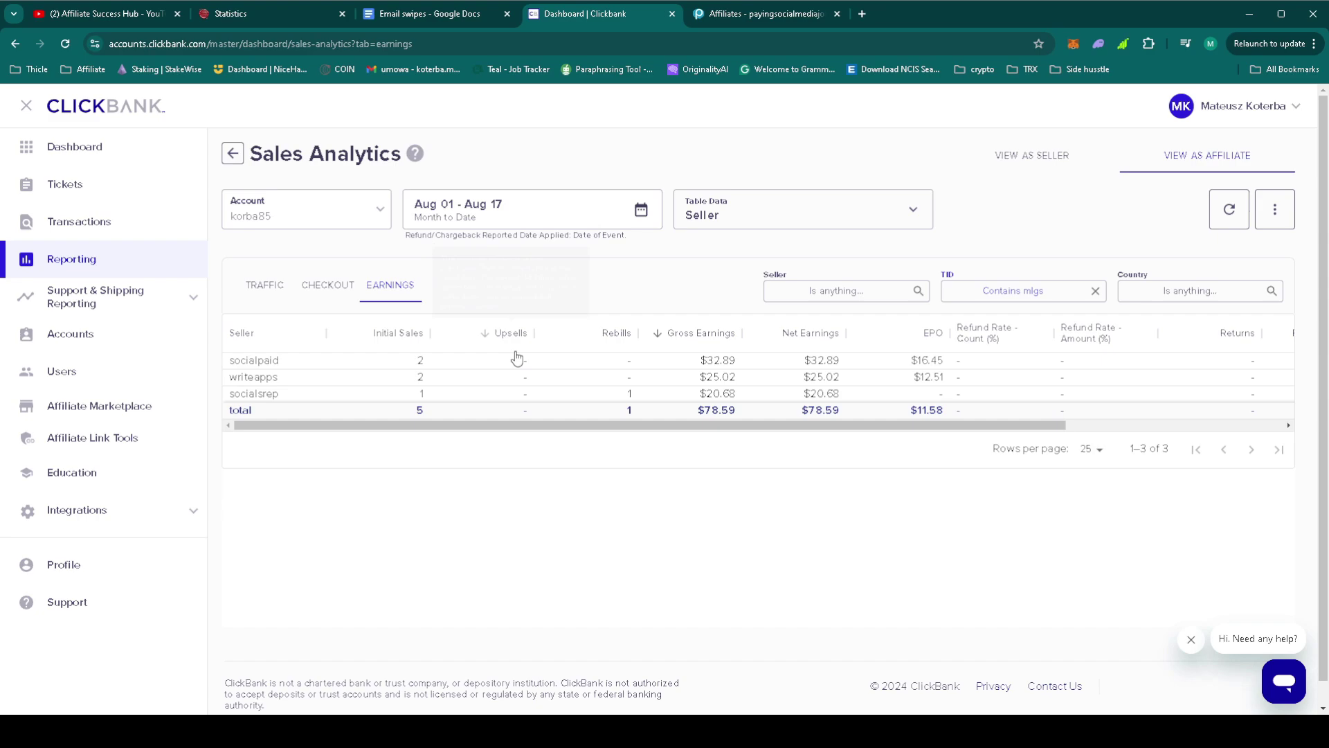
{"action": "left_click", "coordinate": [761, 14]}
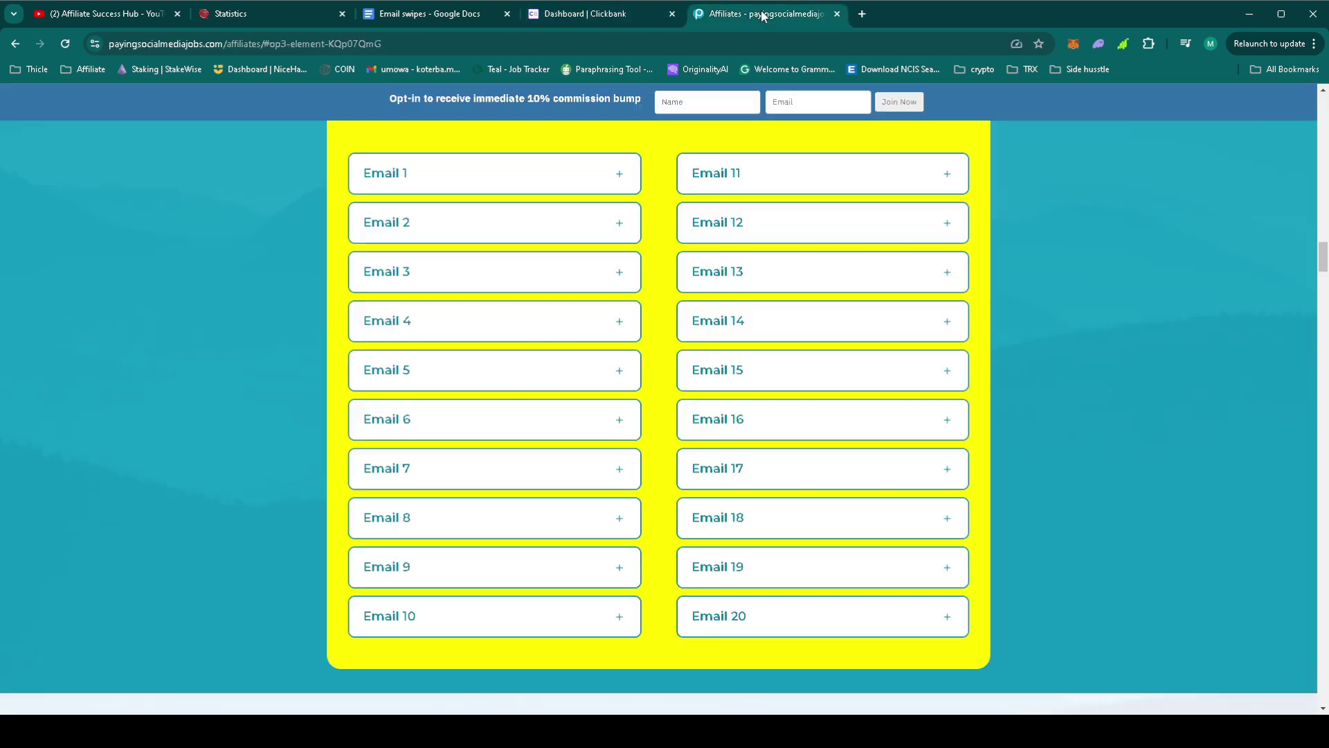
{"action": "scroll", "coordinate": [736, 242], "scroll_direction": "up", "scroll_amount": 5}
{"action": "scroll", "coordinate": [735, 243], "scroll_direction": "up", "scroll_amount": 5}
{"action": "scroll", "coordinate": [736, 242], "scroll_direction": "up", "scroll_amount": 5}
{"action": "scroll", "coordinate": [735, 243], "scroll_direction": "up", "scroll_amount": 5}
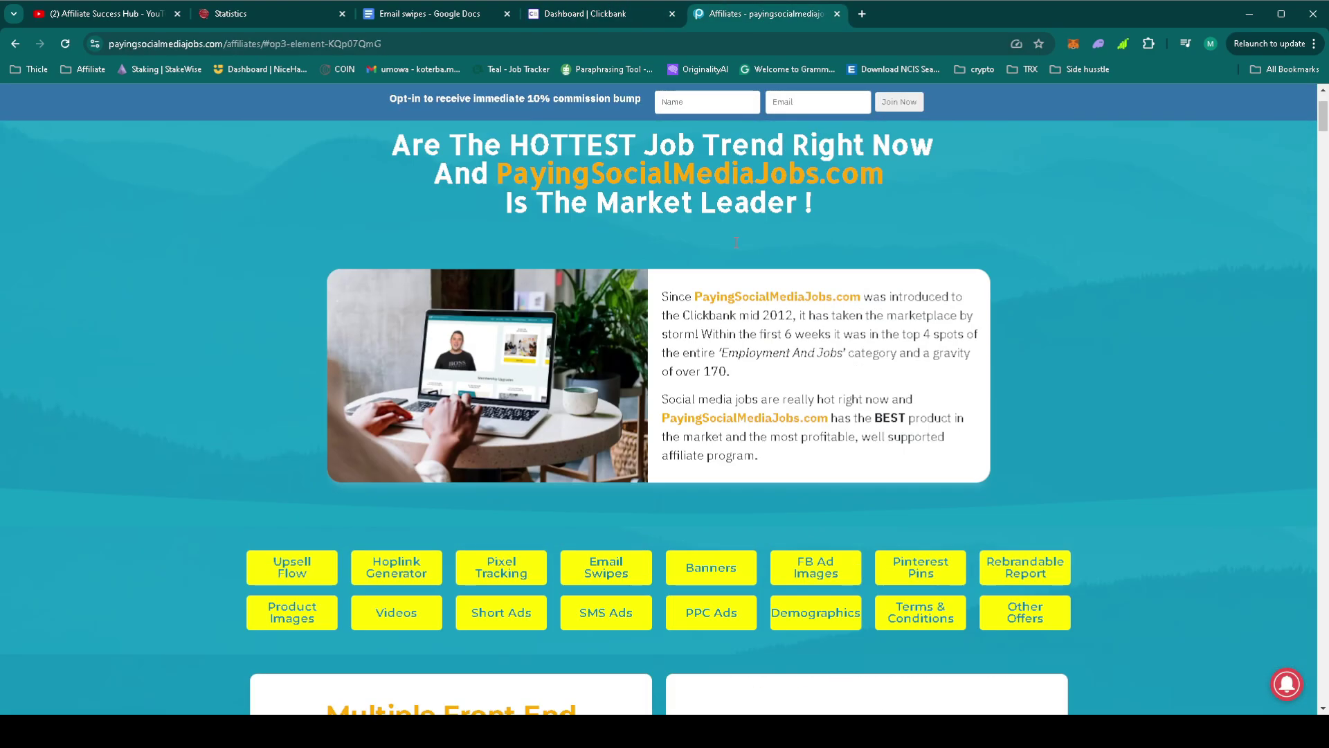
{"action": "scroll", "coordinate": [735, 242], "scroll_direction": "up", "scroll_amount": 1}
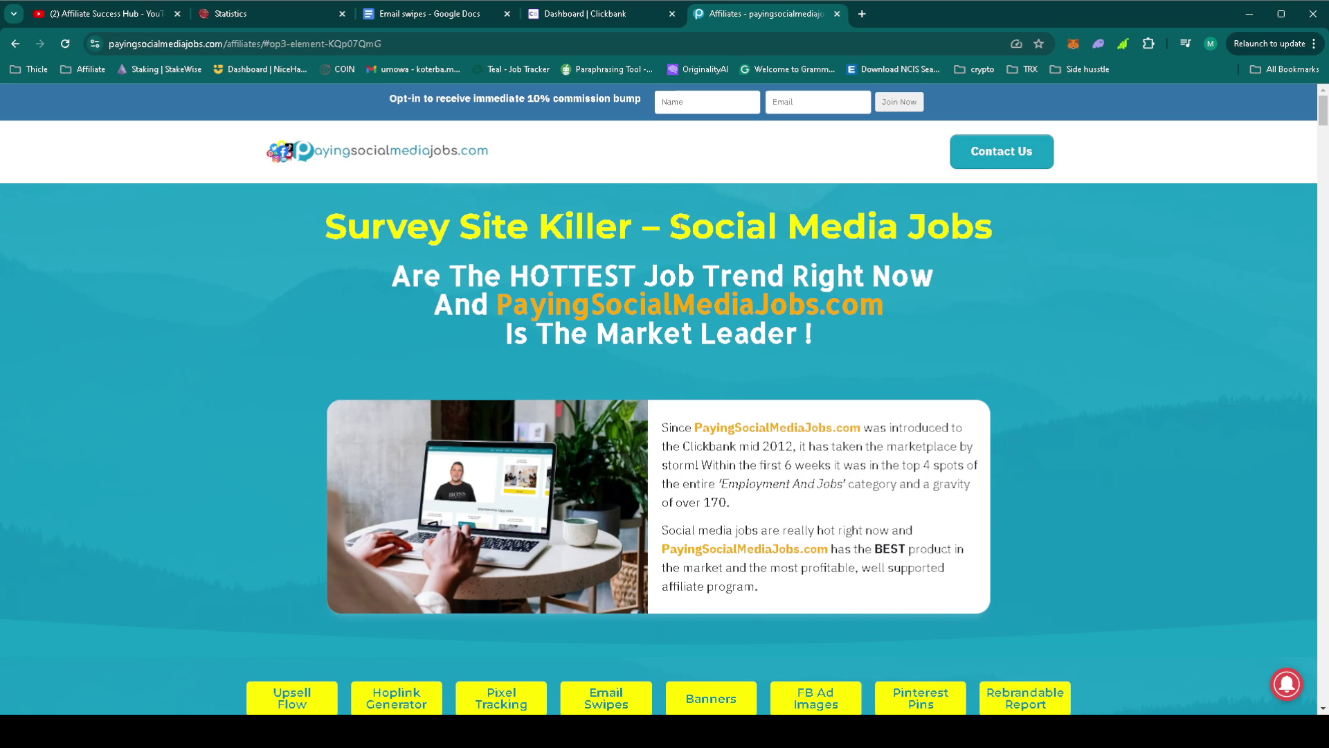
{"action": "left_click", "coordinate": [554, 17]}
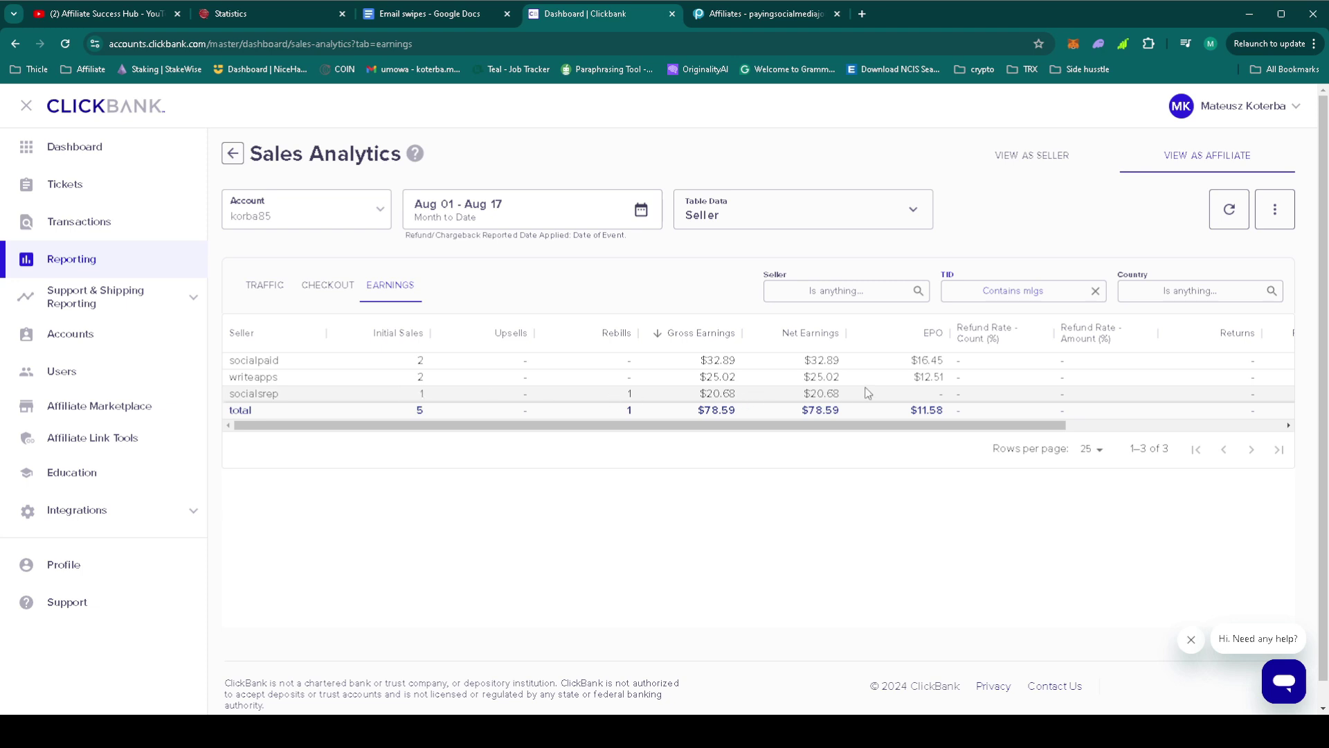
{"action": "left_click", "coordinate": [331, 287]}
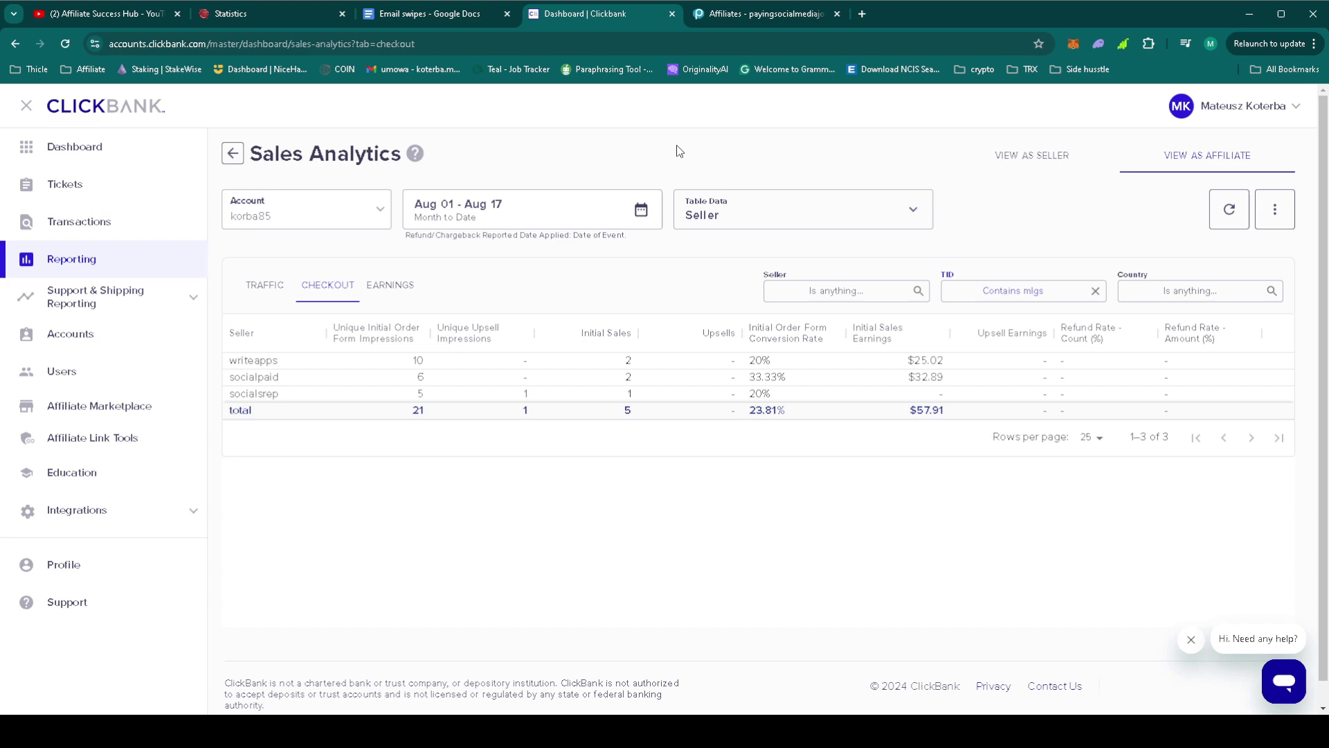
- Expand Email 4's swipe on the PayingSocialMediaJobs affiliate page and copy its full hoplink
{"action": "left_click", "coordinate": [763, 14]}
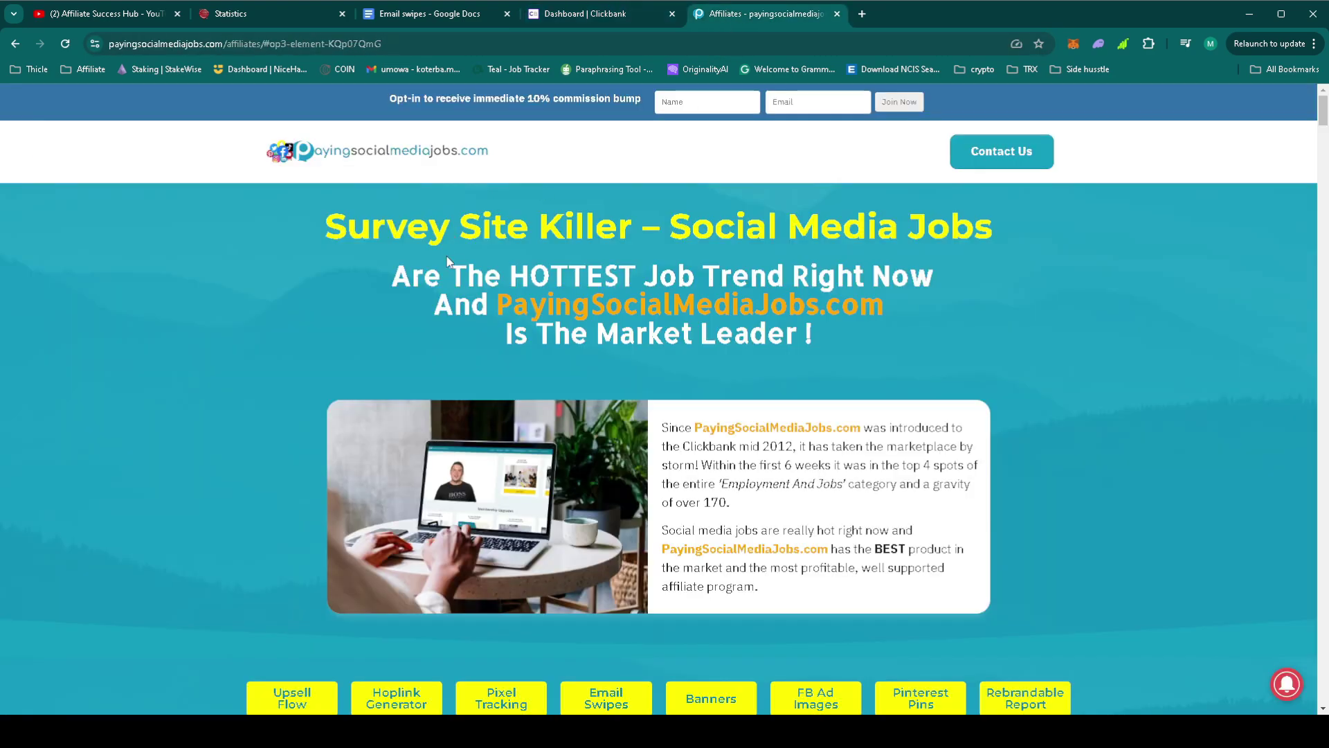
{"action": "scroll", "coordinate": [381, 352], "scroll_direction": "down", "scroll_amount": 2}
{"action": "scroll", "coordinate": [381, 352], "scroll_direction": "down", "scroll_amount": 3}
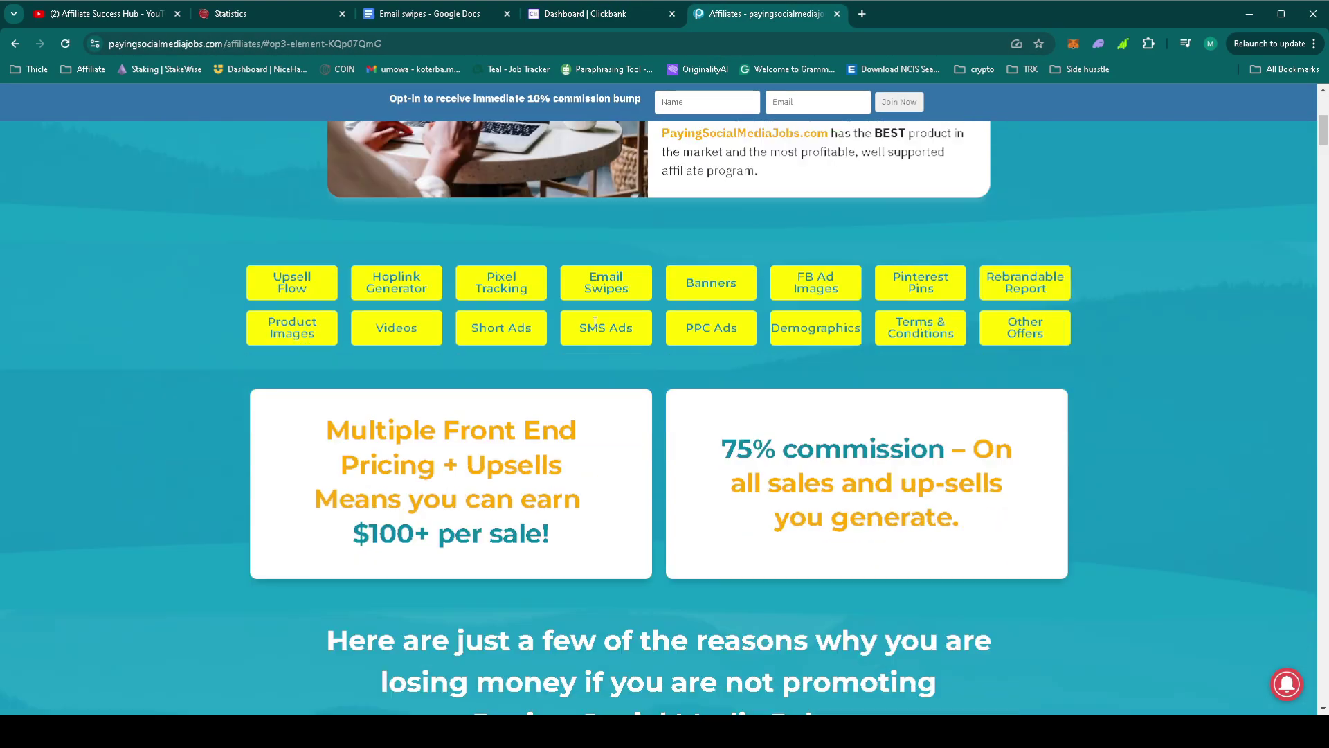
{"action": "scroll", "coordinate": [594, 323], "scroll_direction": "down", "scroll_amount": 4}
{"action": "scroll", "coordinate": [594, 323], "scroll_direction": "down", "scroll_amount": 4}
{"action": "scroll", "coordinate": [594, 324], "scroll_direction": "down", "scroll_amount": 5}
{"action": "scroll", "coordinate": [593, 318], "scroll_direction": "down", "scroll_amount": 4}
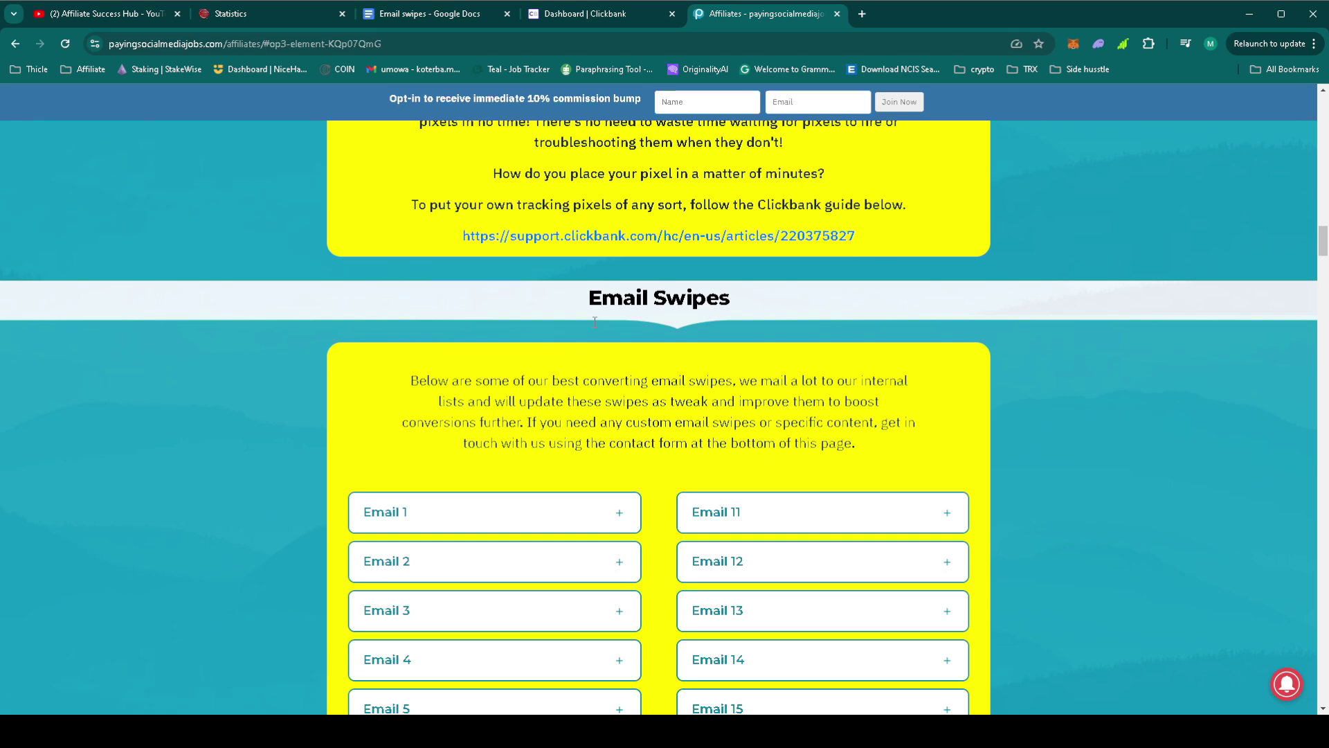
{"action": "scroll", "coordinate": [586, 296], "scroll_direction": "down", "scroll_amount": 4}
{"action": "left_click", "coordinate": [551, 246]}
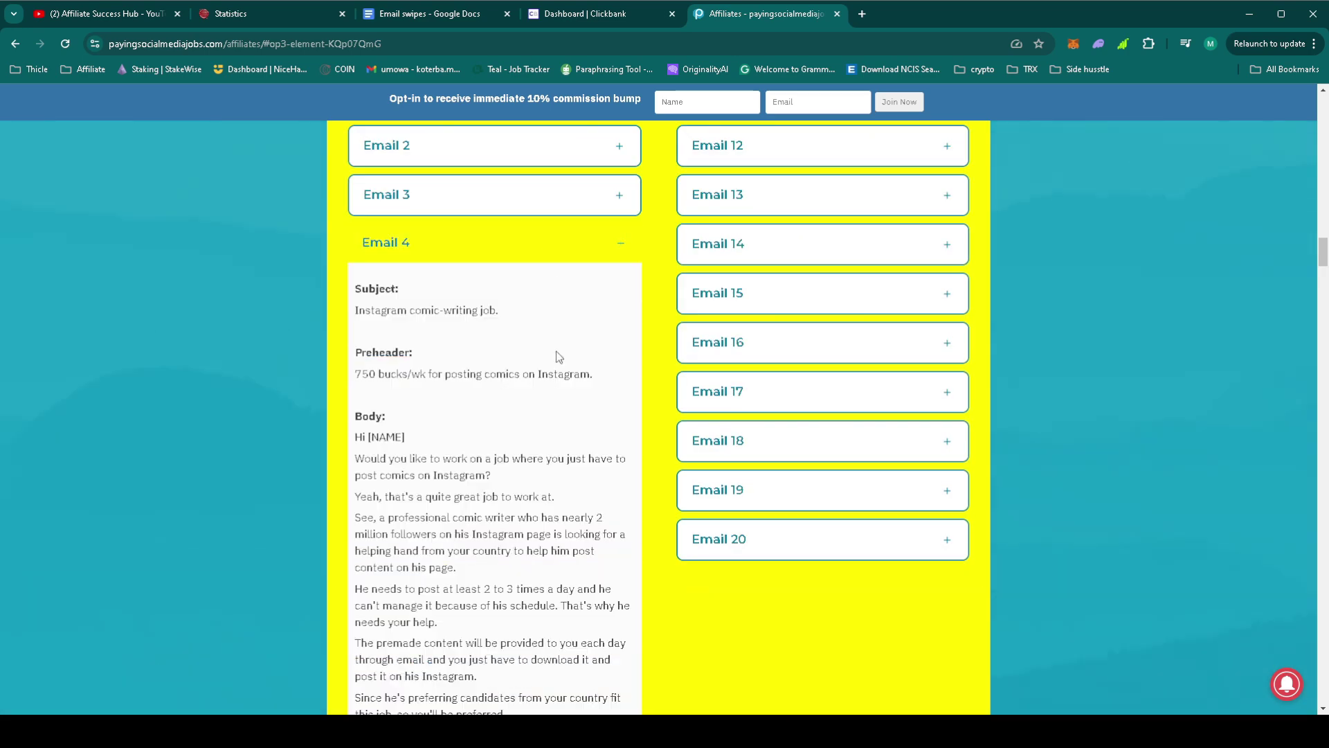
{"action": "scroll", "coordinate": [556, 358], "scroll_direction": "down", "scroll_amount": 3}
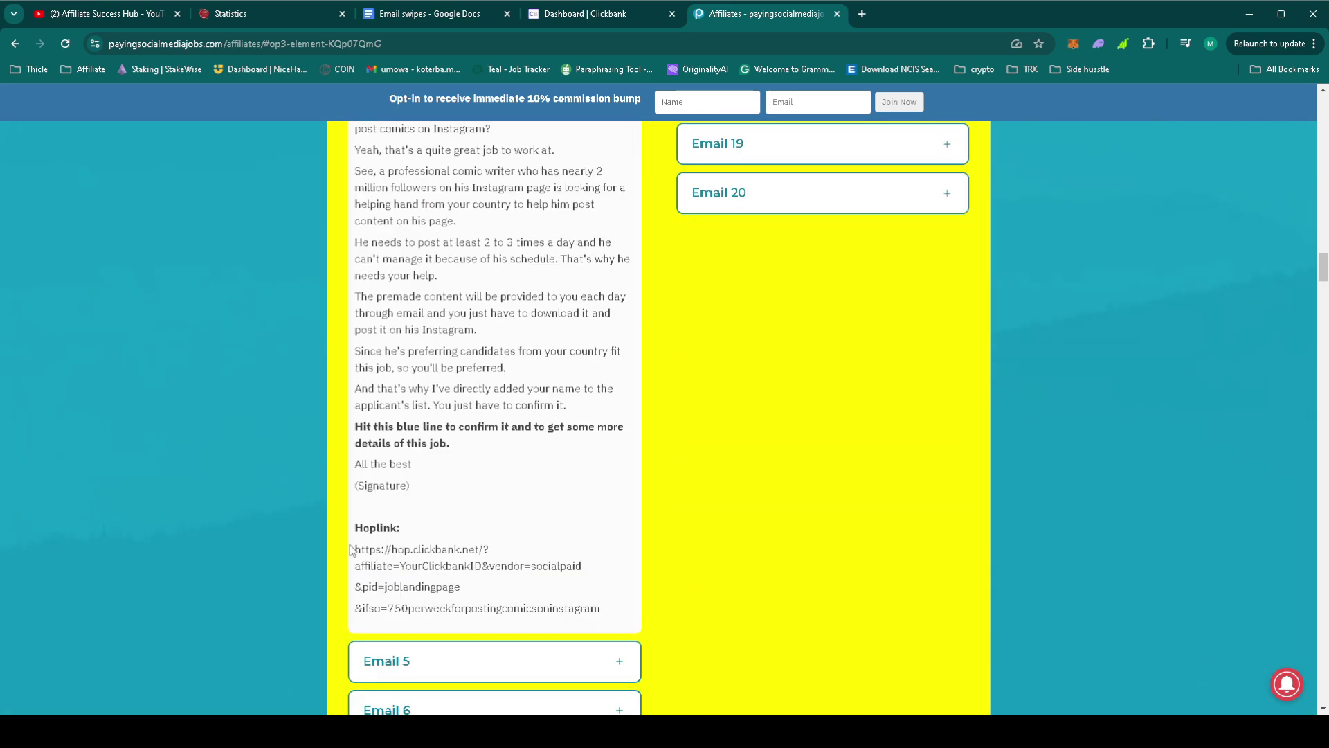
{"action": "left_click_drag", "start_coordinate": [354, 549], "coordinate": [611, 610]}
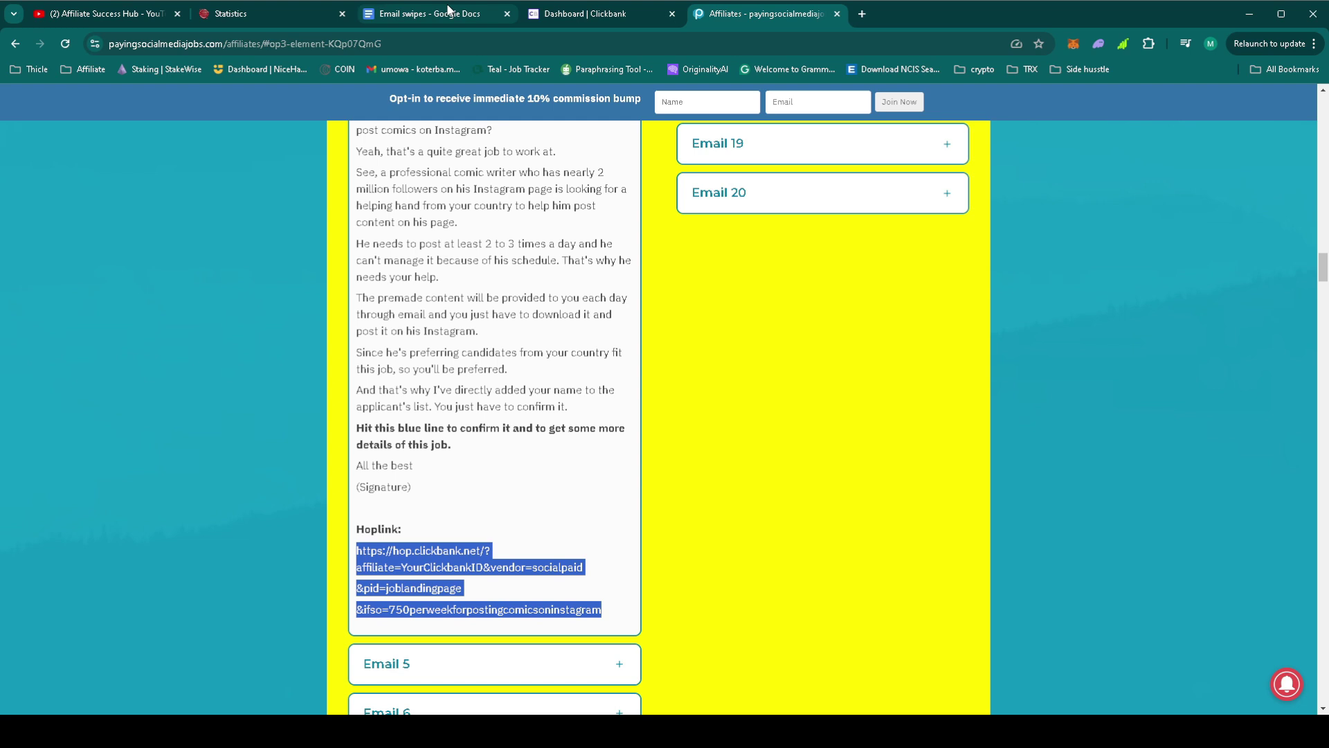
{"action": "left_click", "coordinate": [426, 14]}
- Paste the hoplink as plain text under 'Day 19 email 4:' and join its broken lines
{"action": "right_click", "coordinate": [516, 430]}
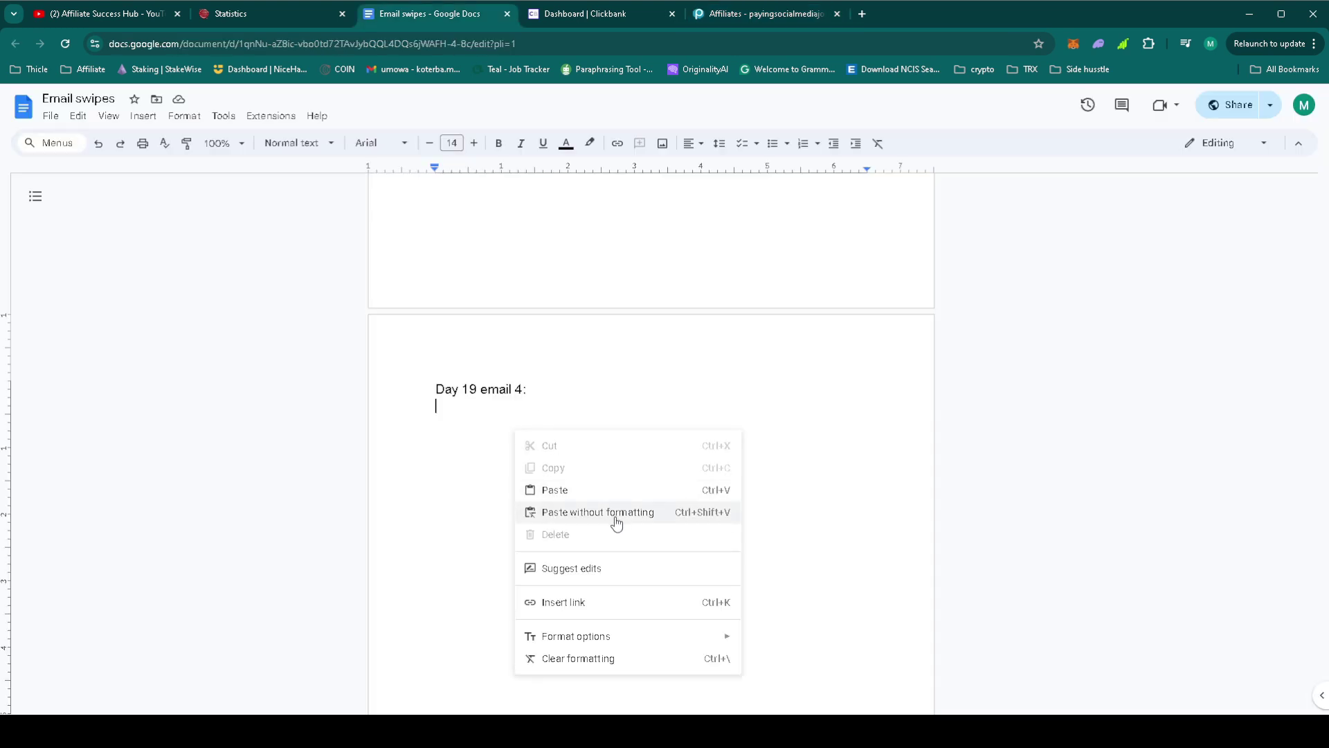
{"action": "left_click", "coordinate": [612, 511]}
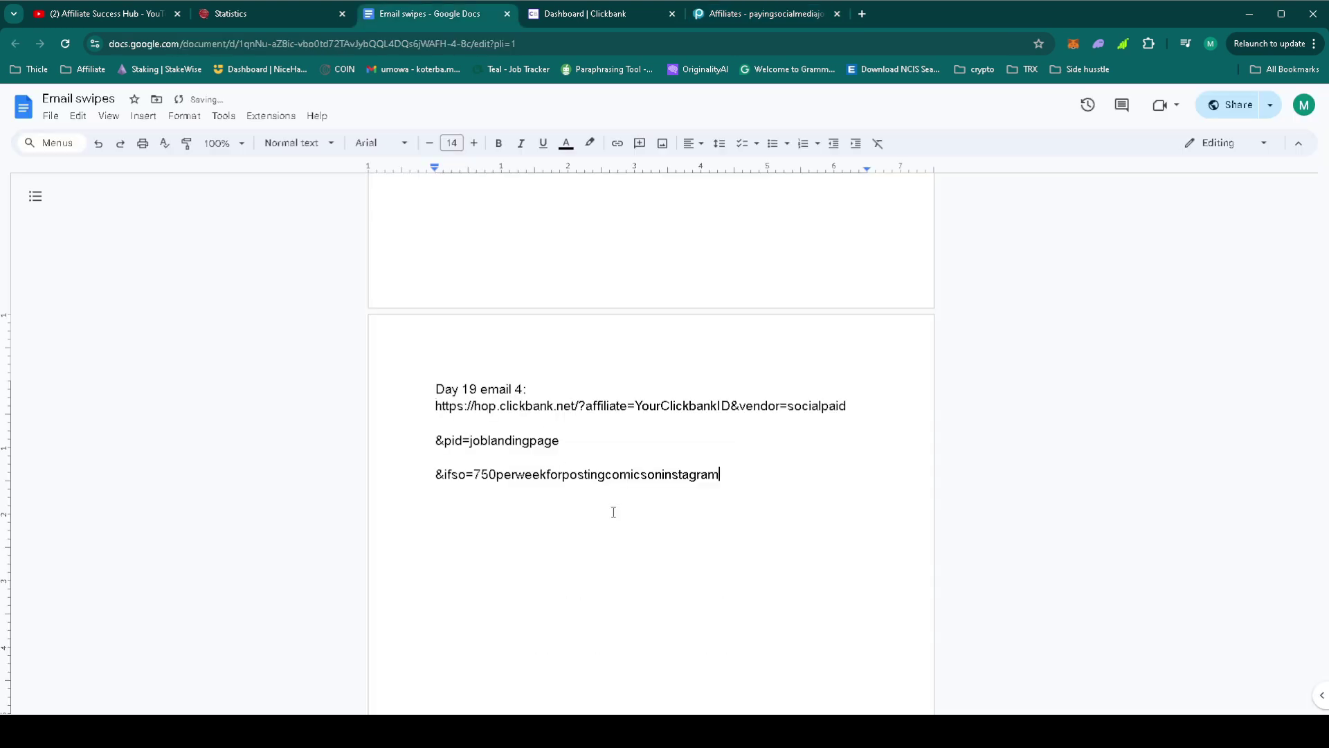
{"action": "left_click", "coordinate": [435, 440]}
{"action": "key", "text": "BackSpace"}
{"action": "key", "text": "BackSpace"}
{"action": "left_click", "coordinate": [435, 458]}
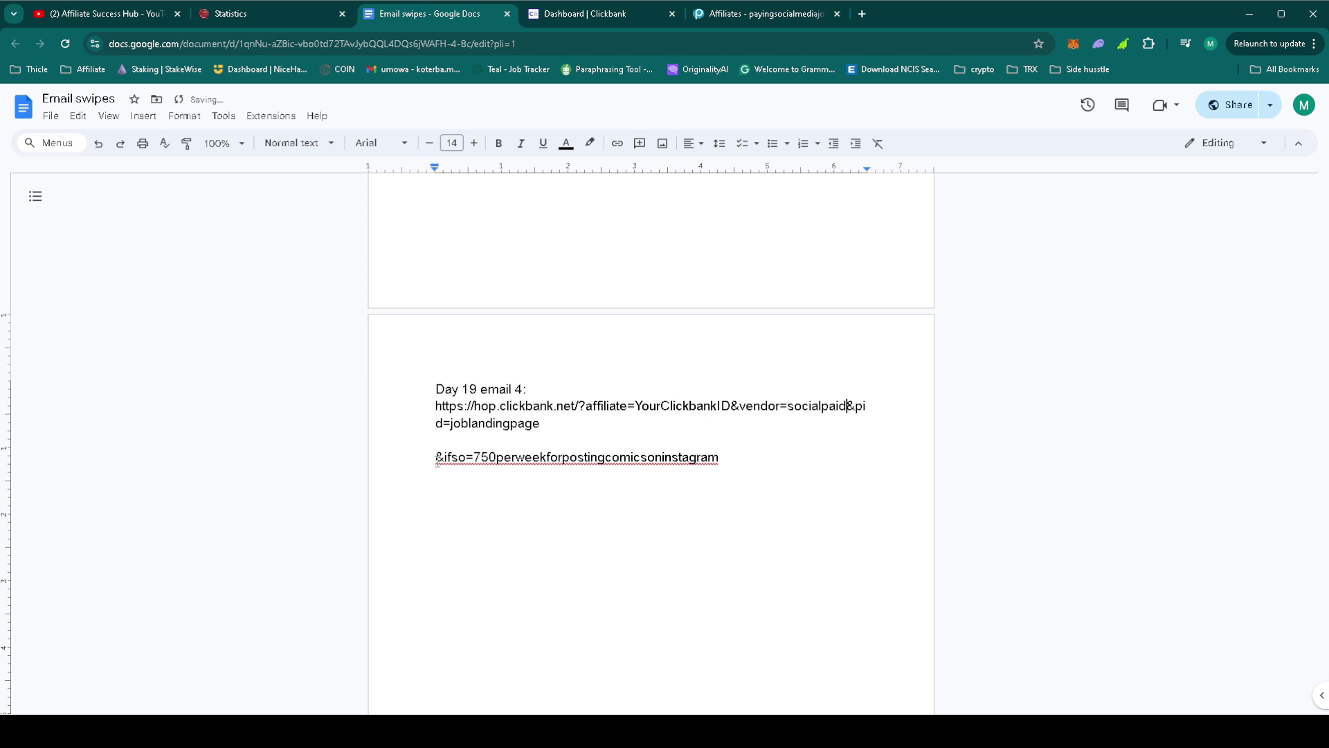
{"action": "key", "text": "BackSpace"}
{"action": "key", "text": "BackSpace"}
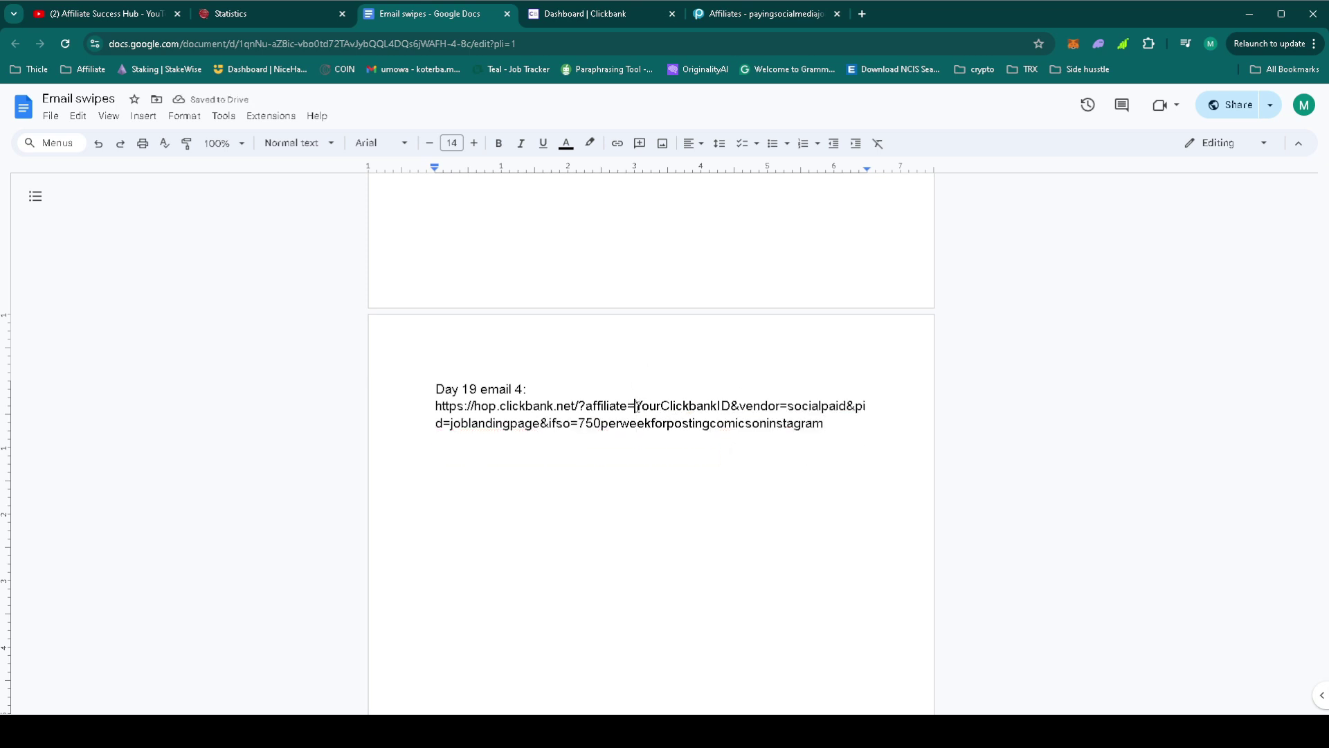
- Replace YourClickbankID with the affiliate ID and append &tid=mlgs to the hoplink
{"action": "left_click_drag", "start_coordinate": [632, 406], "coordinate": [731, 415]}
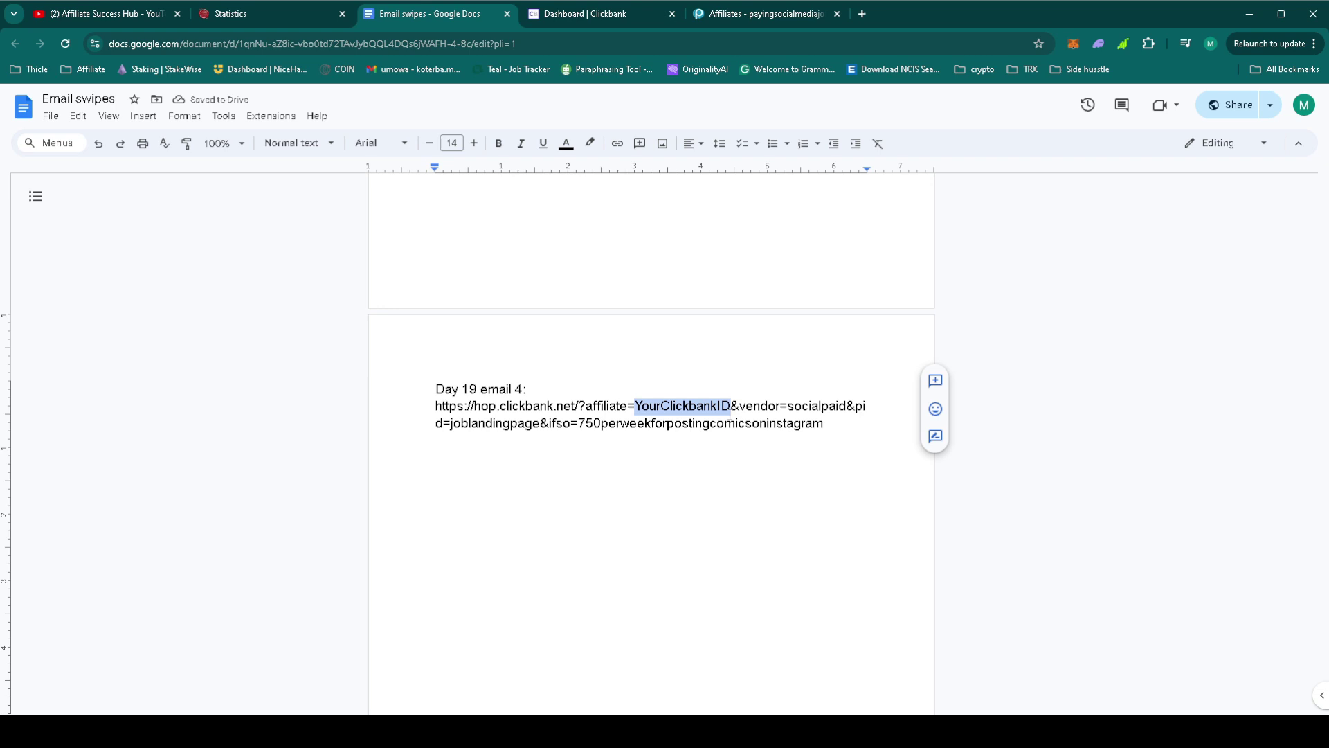
{"action": "type", "text": "korba85"}
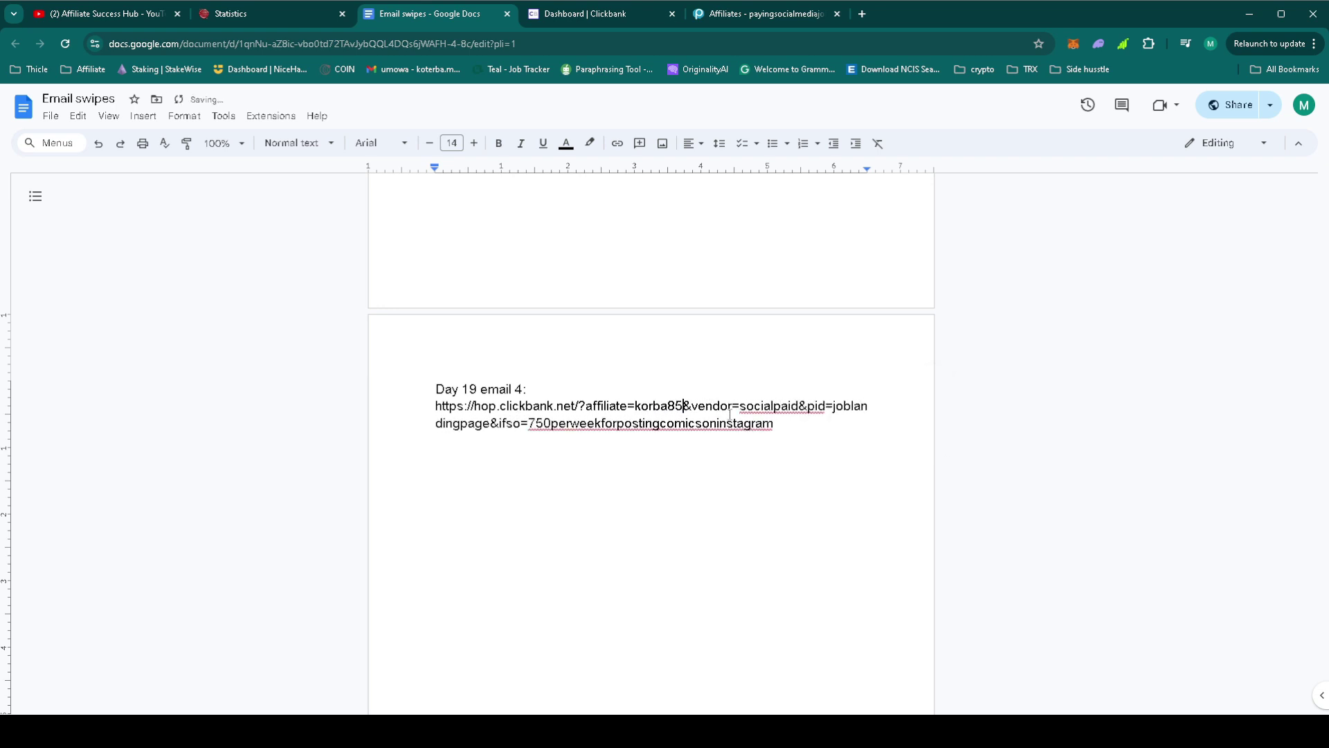
{"action": "left_click", "coordinate": [819, 425]}
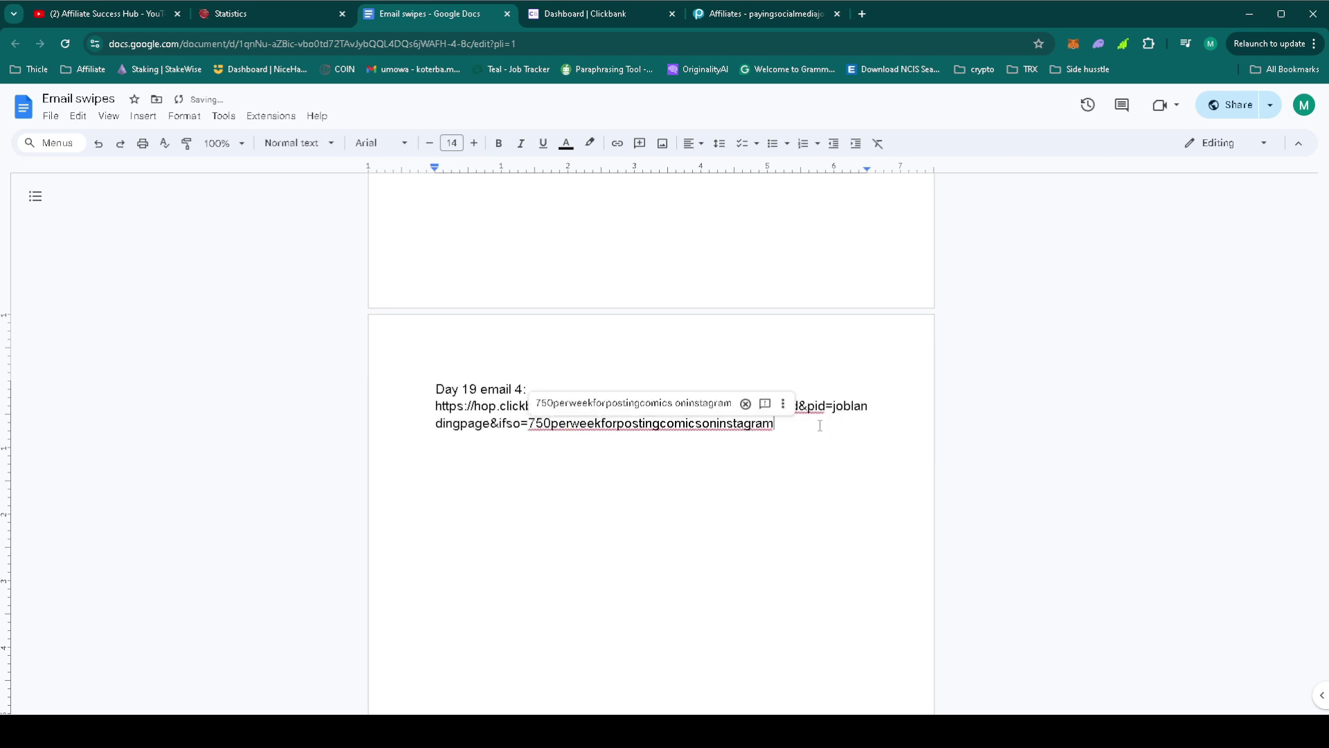
{"action": "type", "text": "&tid"}
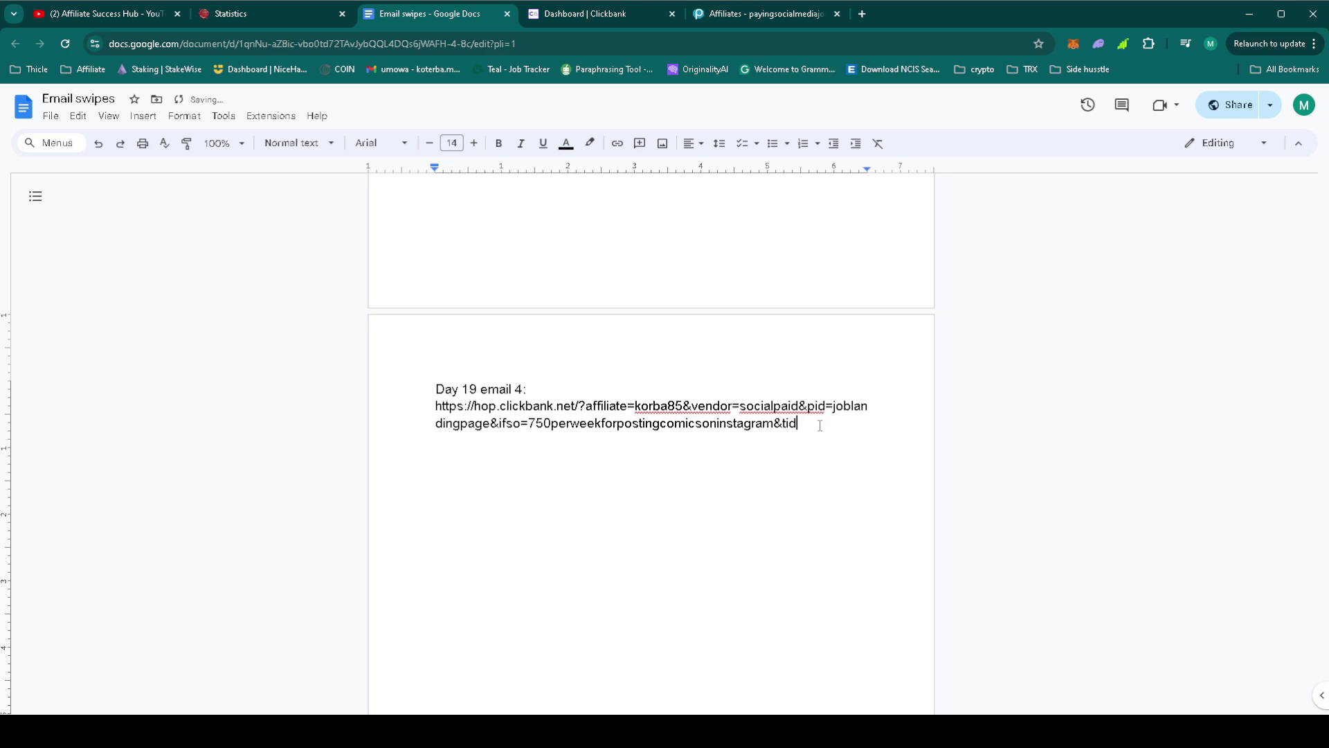
{"action": "type", "text": "=mlgs"}
{"action": "left_click_drag", "start_coordinate": [846, 425], "coordinate": [356, 420]}
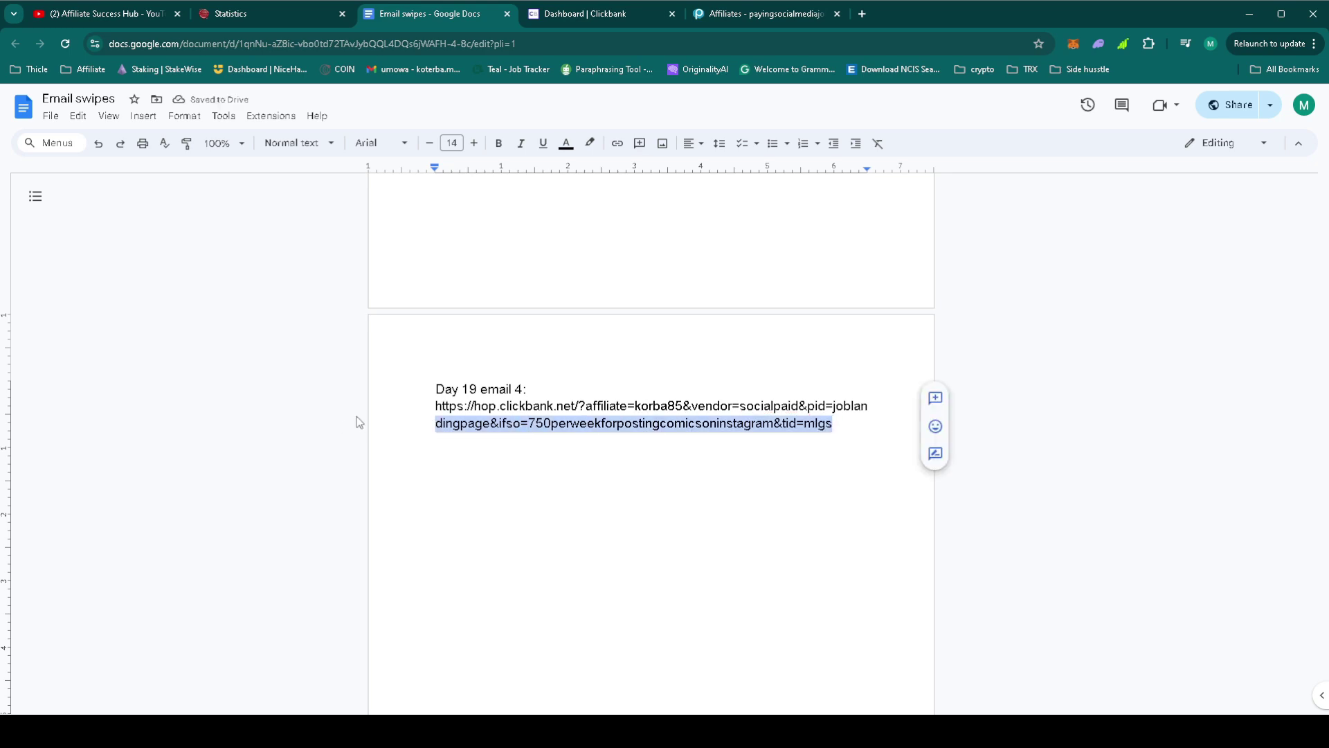
- Encode the hoplink in ClickBank's Affiliate Link Tools and copy the encrypted link
{"action": "left_click", "coordinate": [290, 14]}
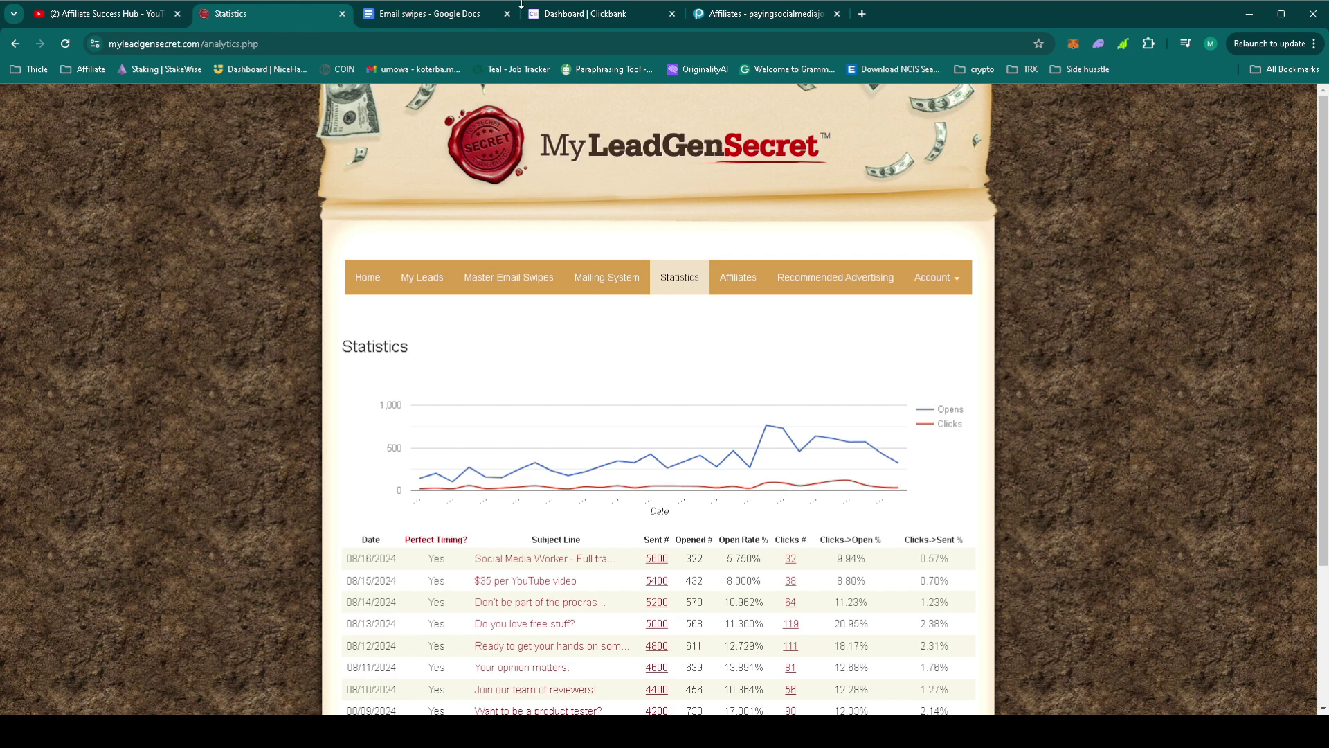
{"action": "left_click", "coordinate": [591, 14]}
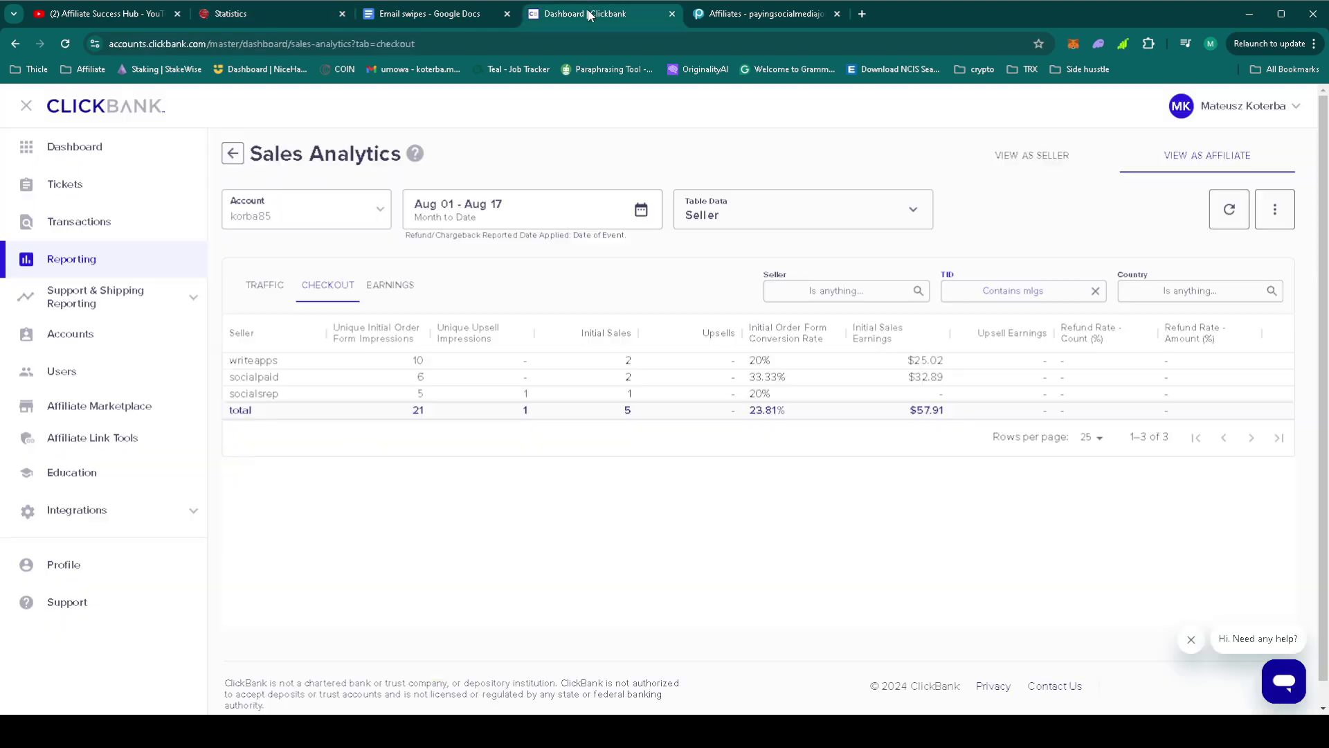
{"action": "left_click", "coordinate": [99, 439]}
{"action": "left_click", "coordinate": [423, 178]}
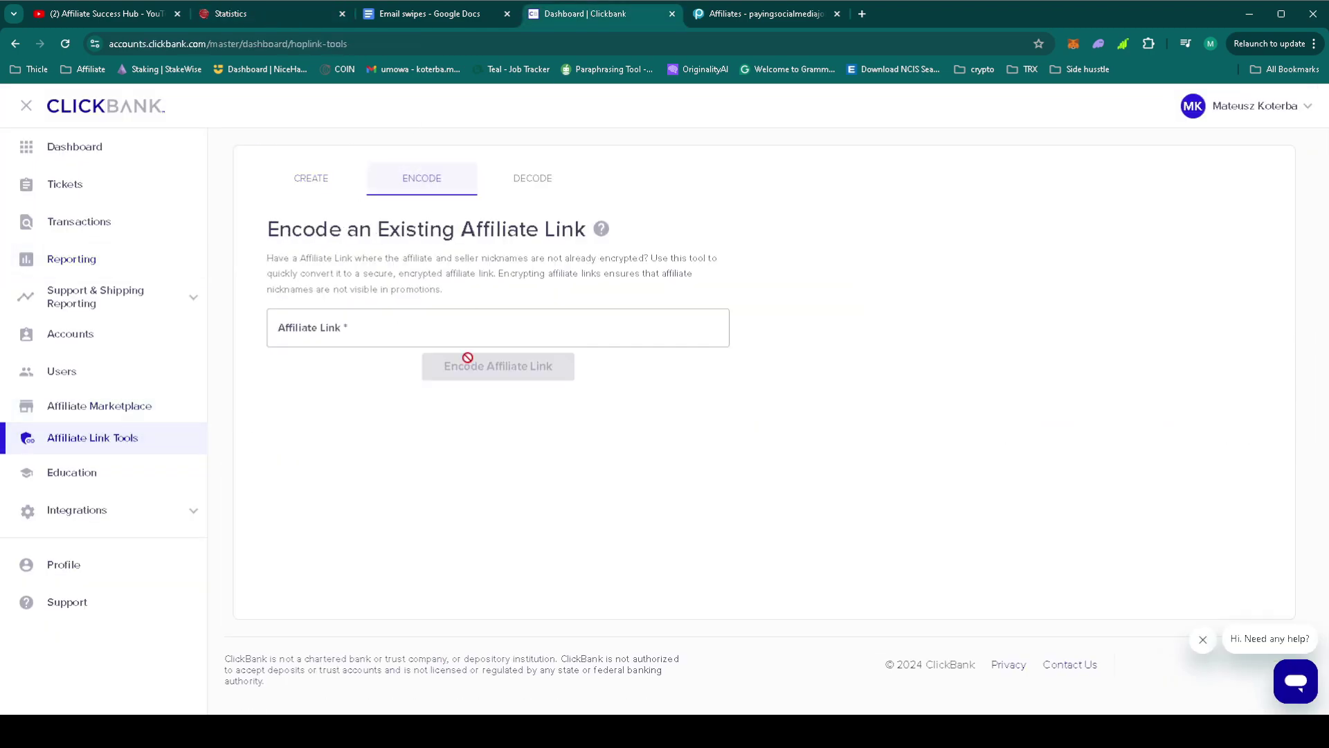
{"action": "left_click", "coordinate": [454, 333]}
{"action": "type", "text": "https://hop.clickbank.net/?affiliate=korba85&vendor=socialpaid&pid=joblandingpage&ifso=750perweekforpostingcomicsoninstagram&tid=mlgs"}
{"action": "left_click", "coordinate": [459, 370]}
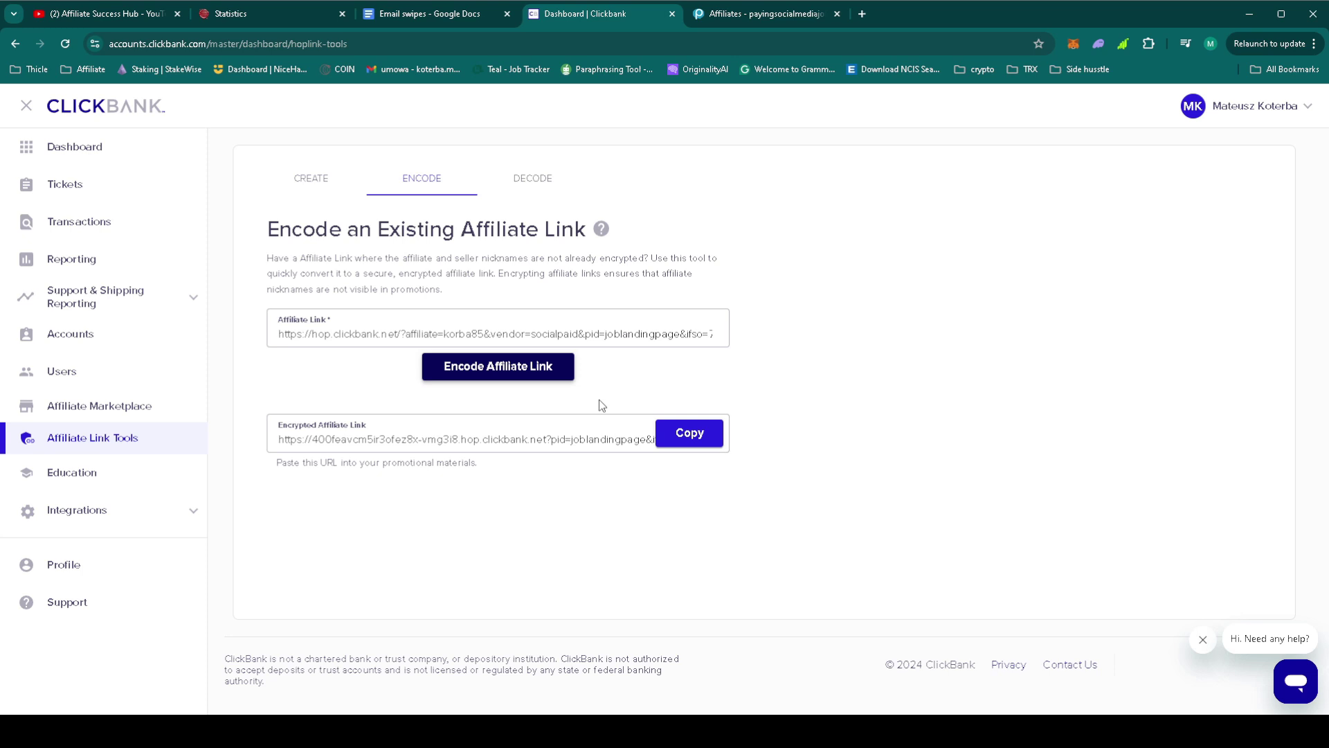
{"action": "left_click", "coordinate": [691, 436]}
- Replace the old hoplink with the encrypted ClickBank link and start a new line
{"action": "left_click", "coordinate": [445, 17]}
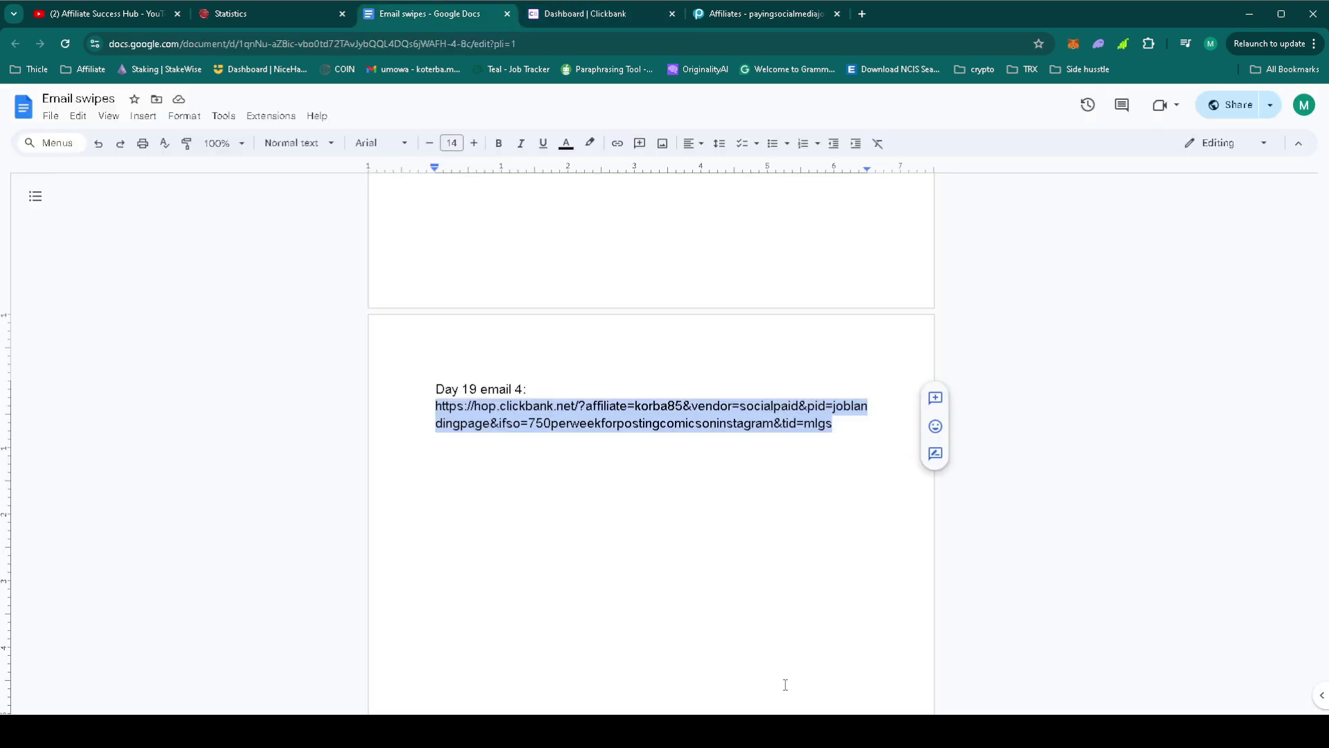
{"action": "right_click", "coordinate": [658, 402]}
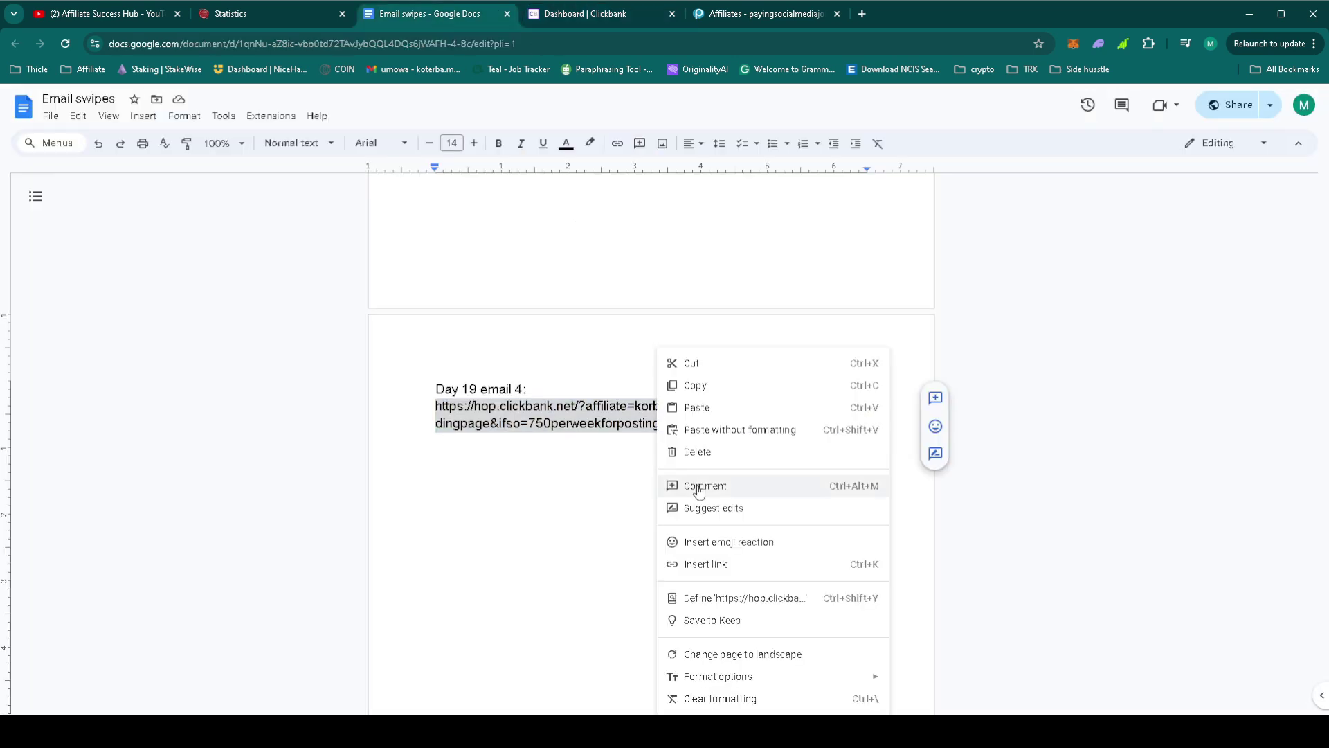
{"action": "left_click", "coordinate": [747, 564]}
{"action": "triple_click", "coordinate": [703, 489]}
{"action": "right_click", "coordinate": [661, 351]}
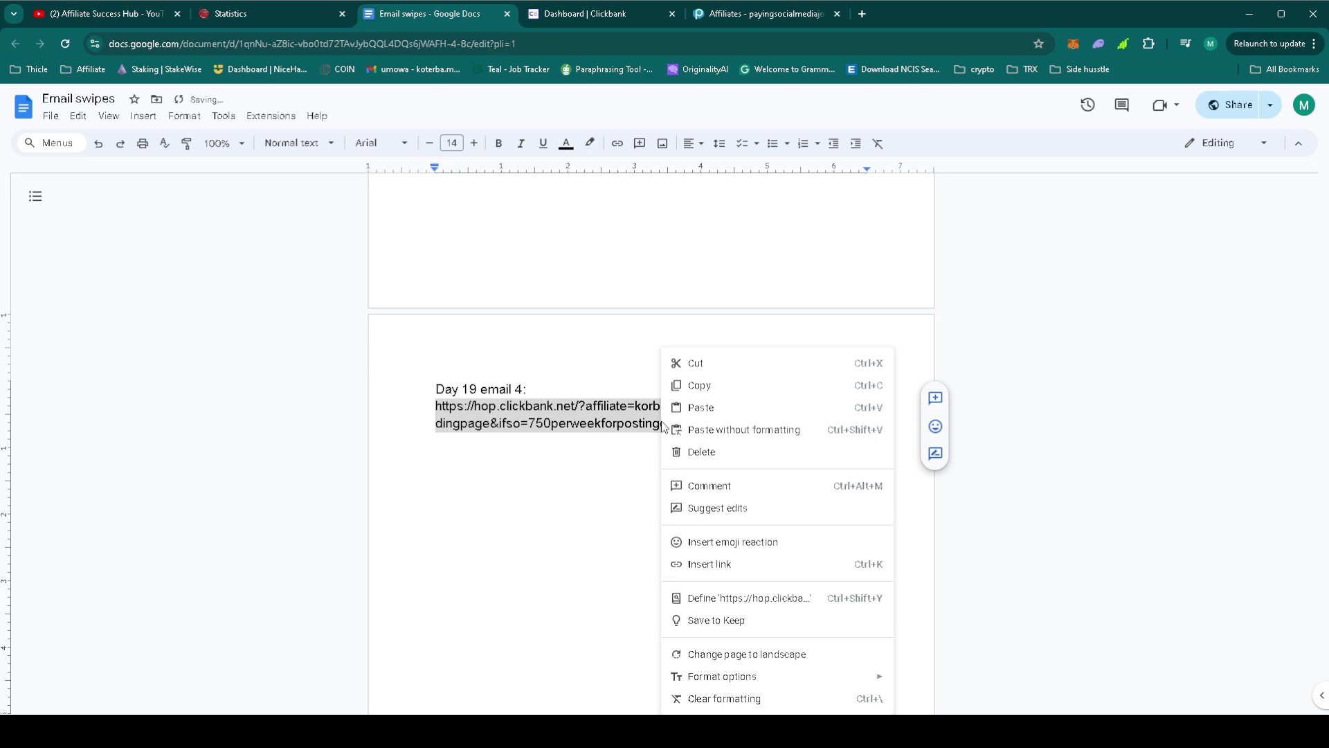
{"action": "left_click", "coordinate": [768, 430]}
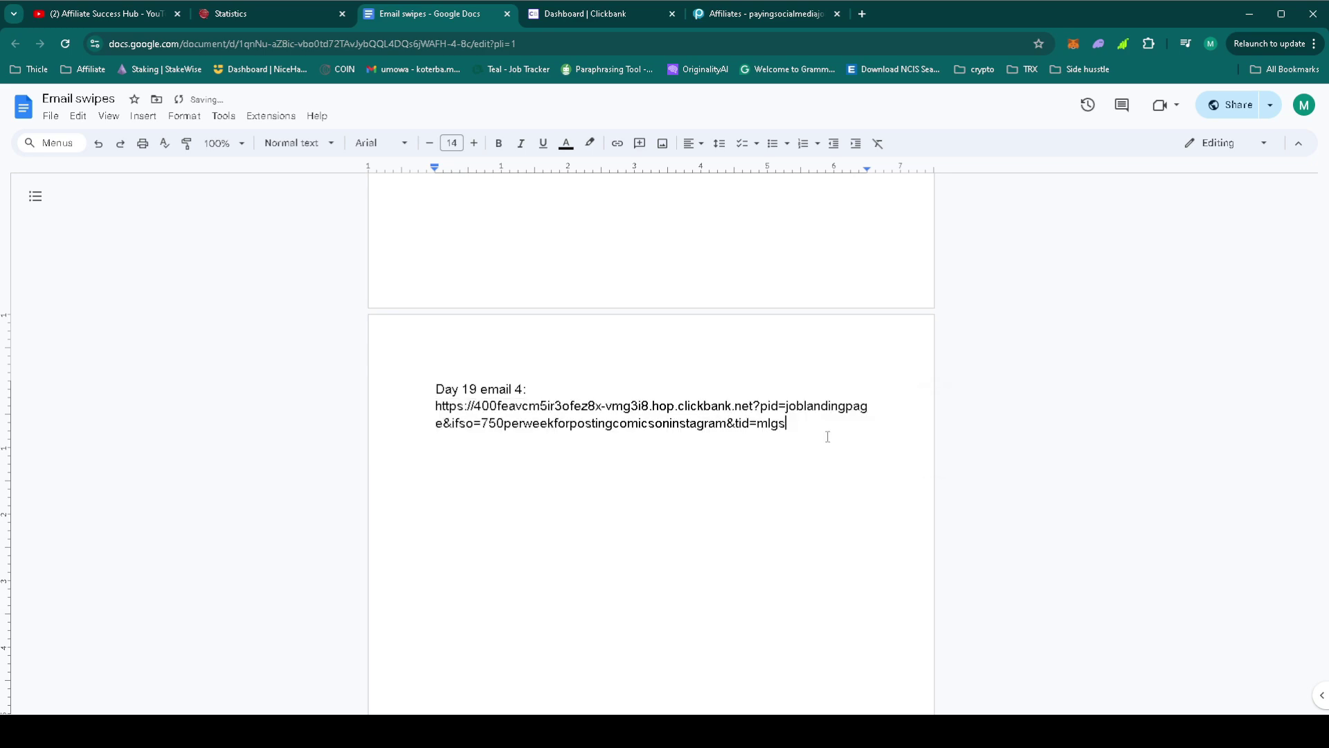
{"action": "key", "text": "Return"}
- Paste Email 4's swipe text, without formatting, below the encrypted link
{"action": "left_click", "coordinate": [727, 14]}
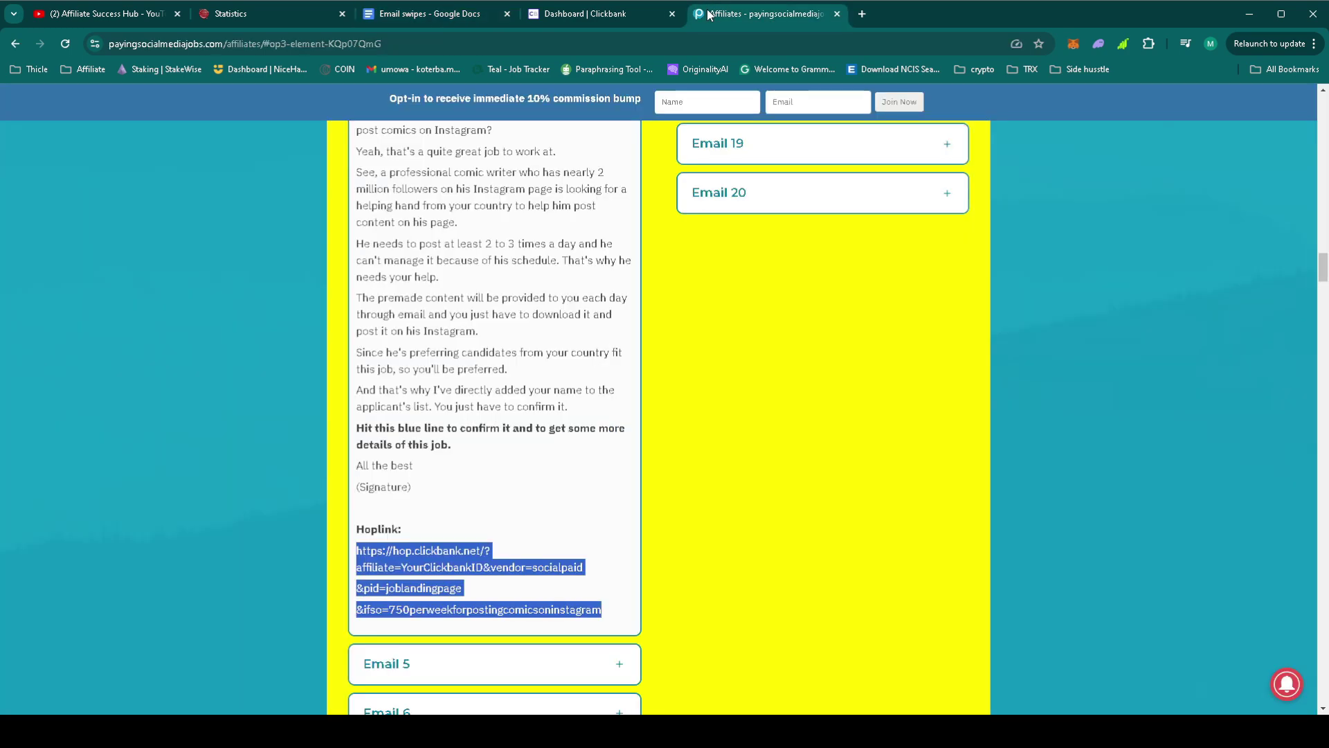
{"action": "scroll", "coordinate": [492, 551], "scroll_direction": "up", "scroll_amount": 3}
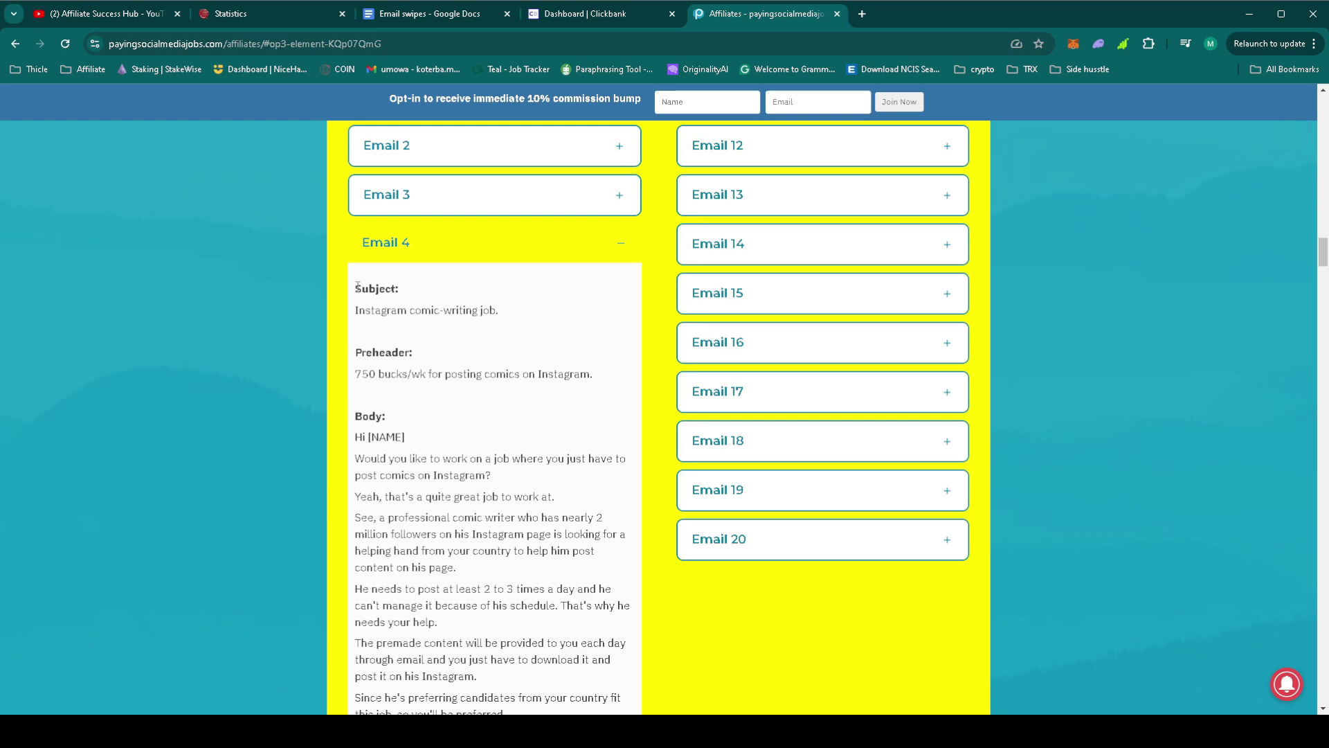
{"action": "mouse_move", "coordinate": [356, 287]}
{"action": "left_mouse_down"}
{"action": "mouse_move", "coordinate": [541, 585]}
{"action": "mouse_move", "coordinate": [514, 562]}
{"action": "left_mouse_up"}
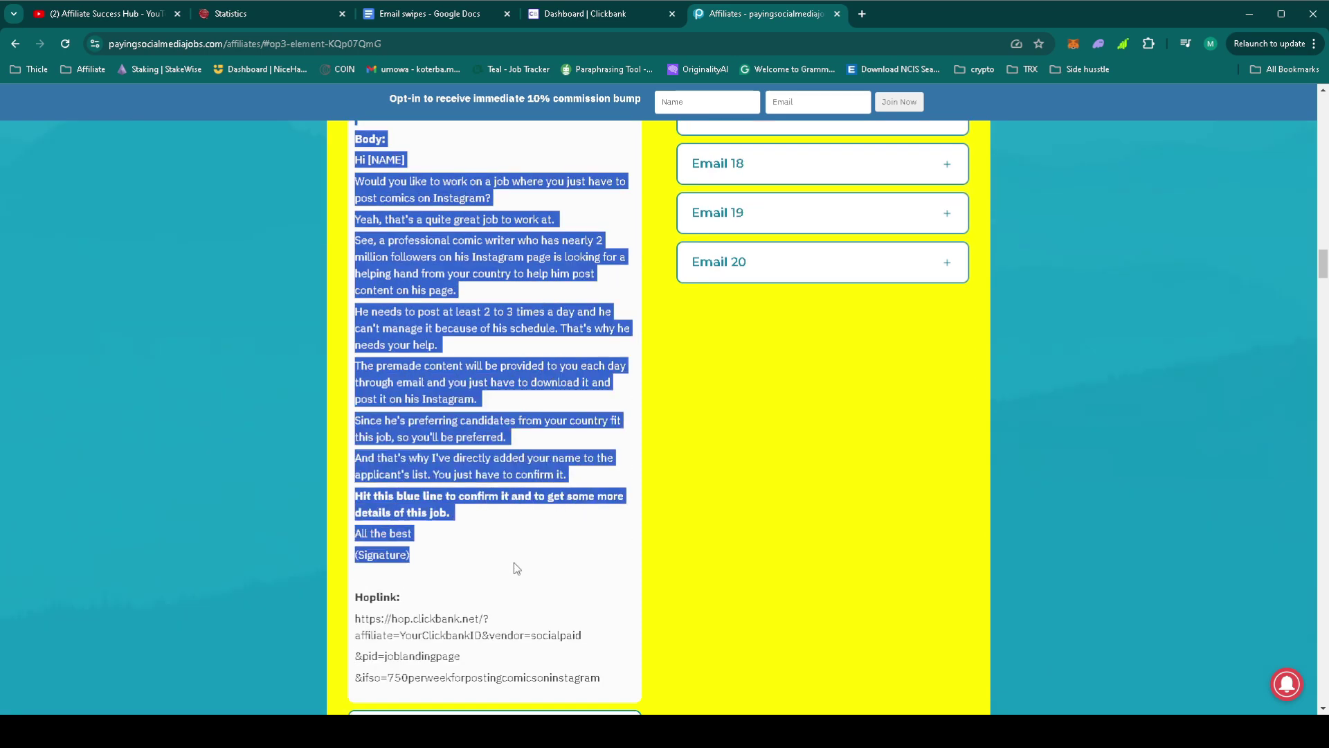
{"action": "left_click", "coordinate": [477, 19]}
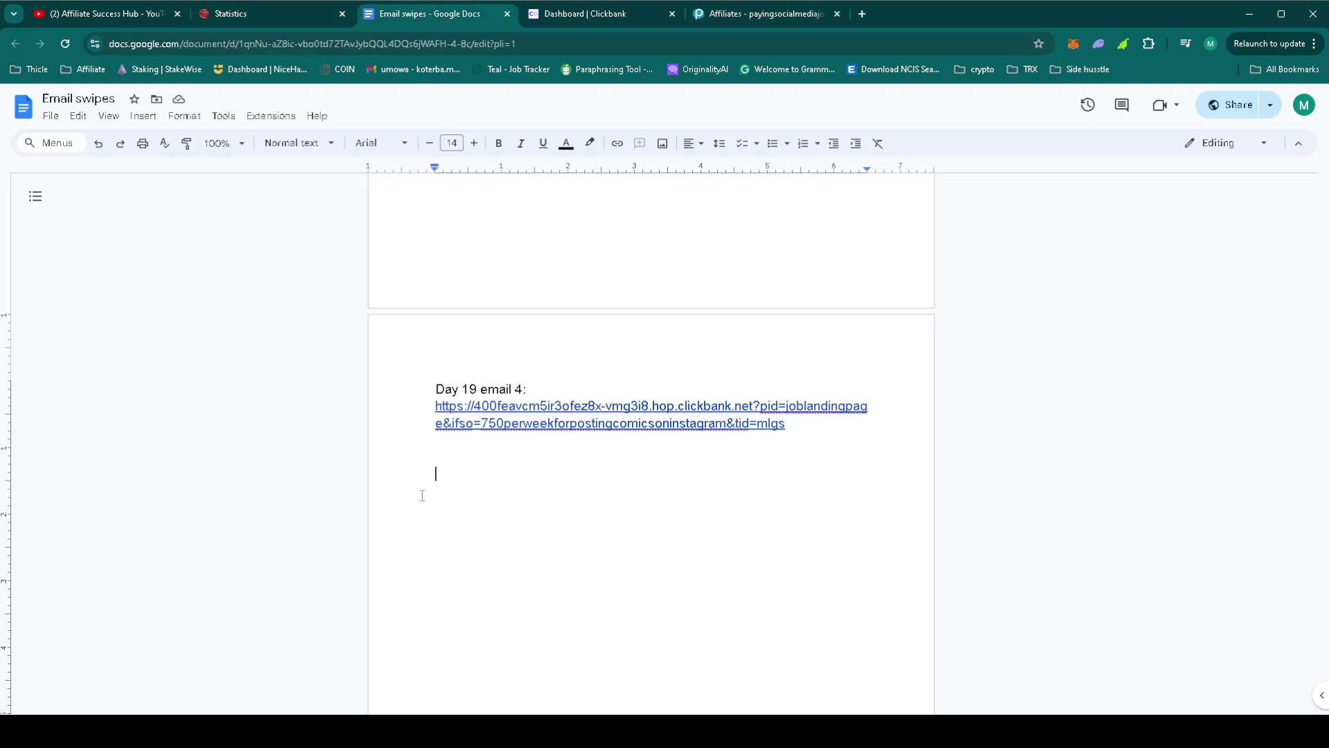
{"action": "right_click", "coordinate": [477, 489]}
{"action": "left_click", "coordinate": [637, 327]}
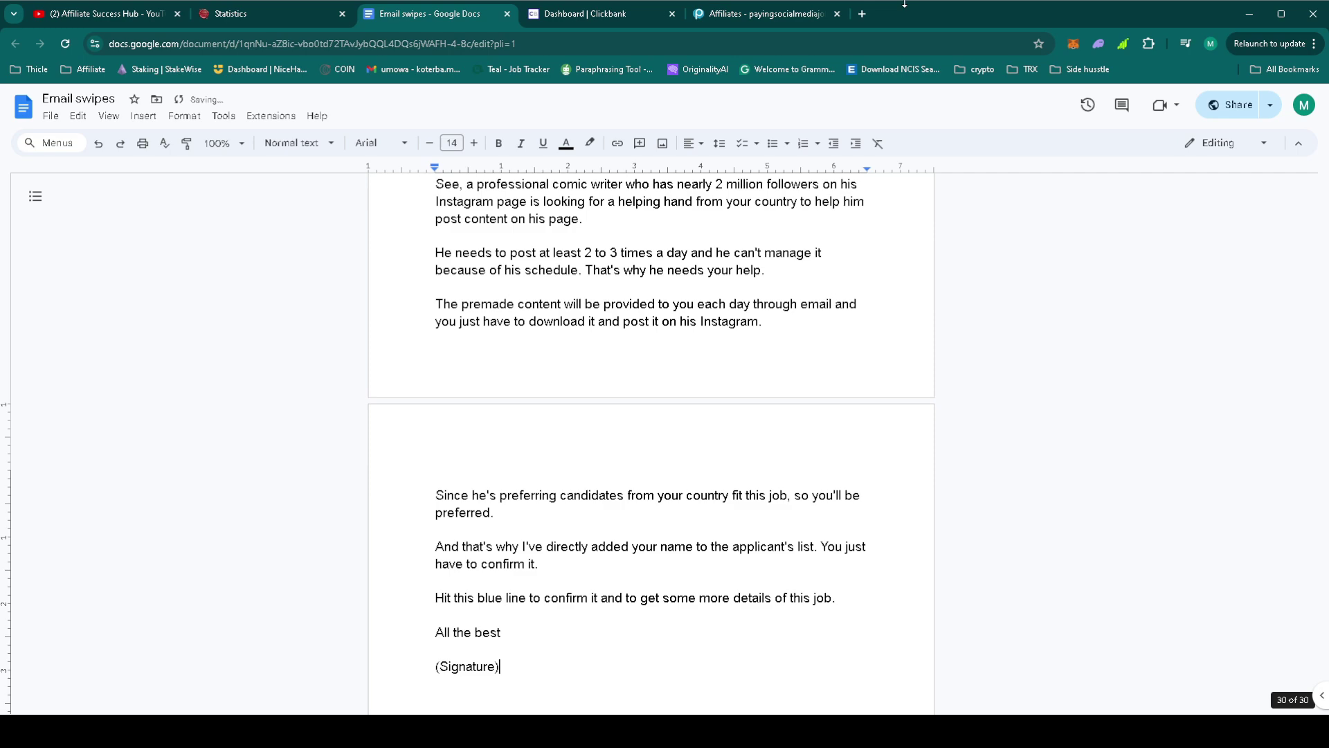
{"action": "left_click", "coordinate": [764, 14]}
{"action": "left_click", "coordinate": [625, 507]}
{"action": "scroll", "coordinate": [625, 507], "scroll_direction": "up", "scroll_amount": 1}
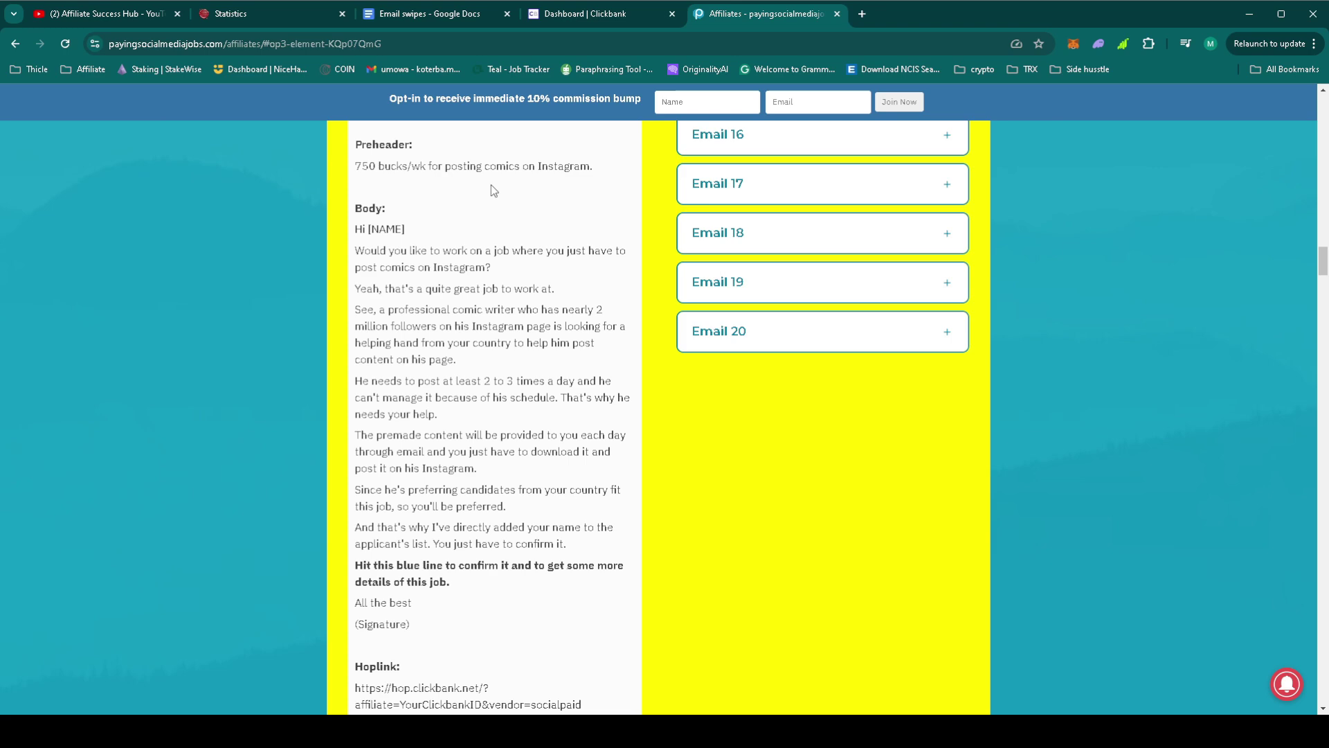
- Replace [NAME] in the Day 19 greeting with Day 18's {!firstname_fix} merge tag
{"action": "left_click", "coordinate": [429, 16]}
{"action": "scroll", "coordinate": [583, 523], "scroll_direction": "up", "scroll_amount": 3}
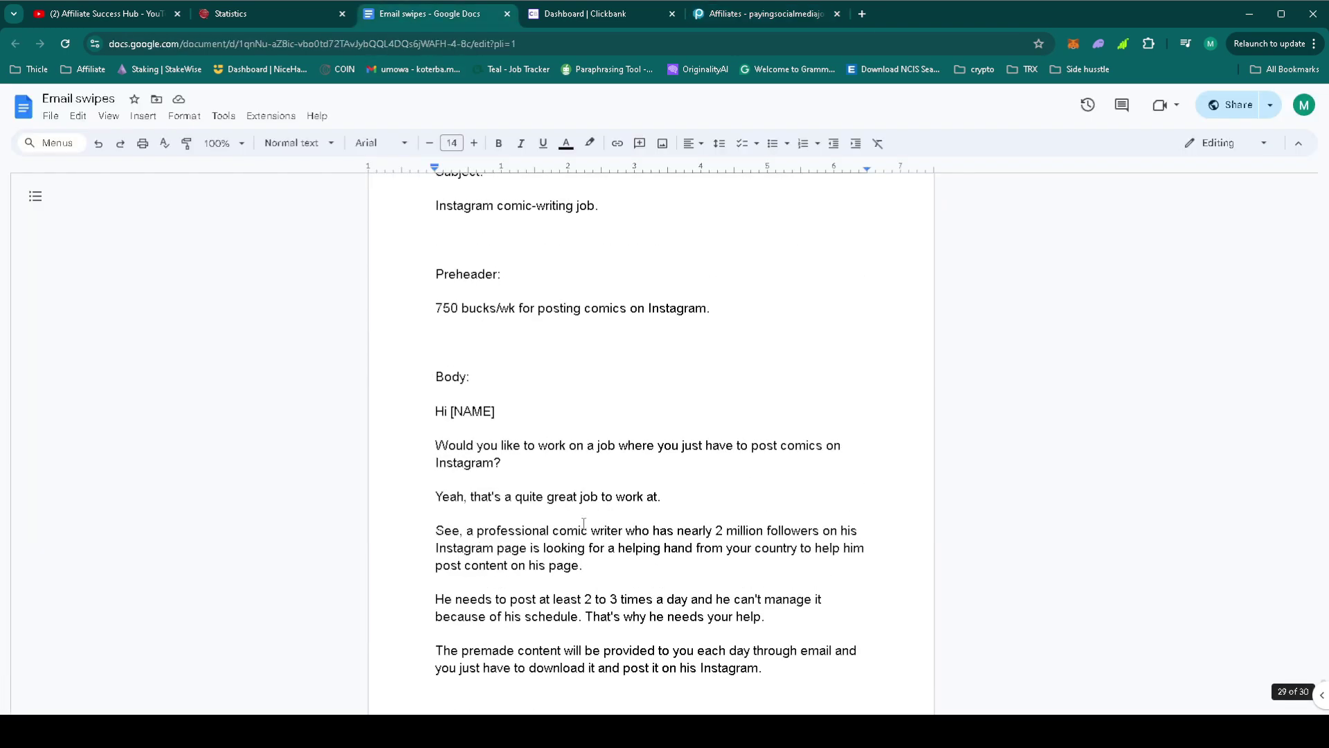
{"action": "scroll", "coordinate": [577, 519], "scroll_direction": "up", "scroll_amount": 10}
{"action": "scroll", "coordinate": [574, 517], "scroll_direction": "up", "scroll_amount": 3}
{"action": "scroll", "coordinate": [571, 514], "scroll_direction": "down", "scroll_amount": 2}
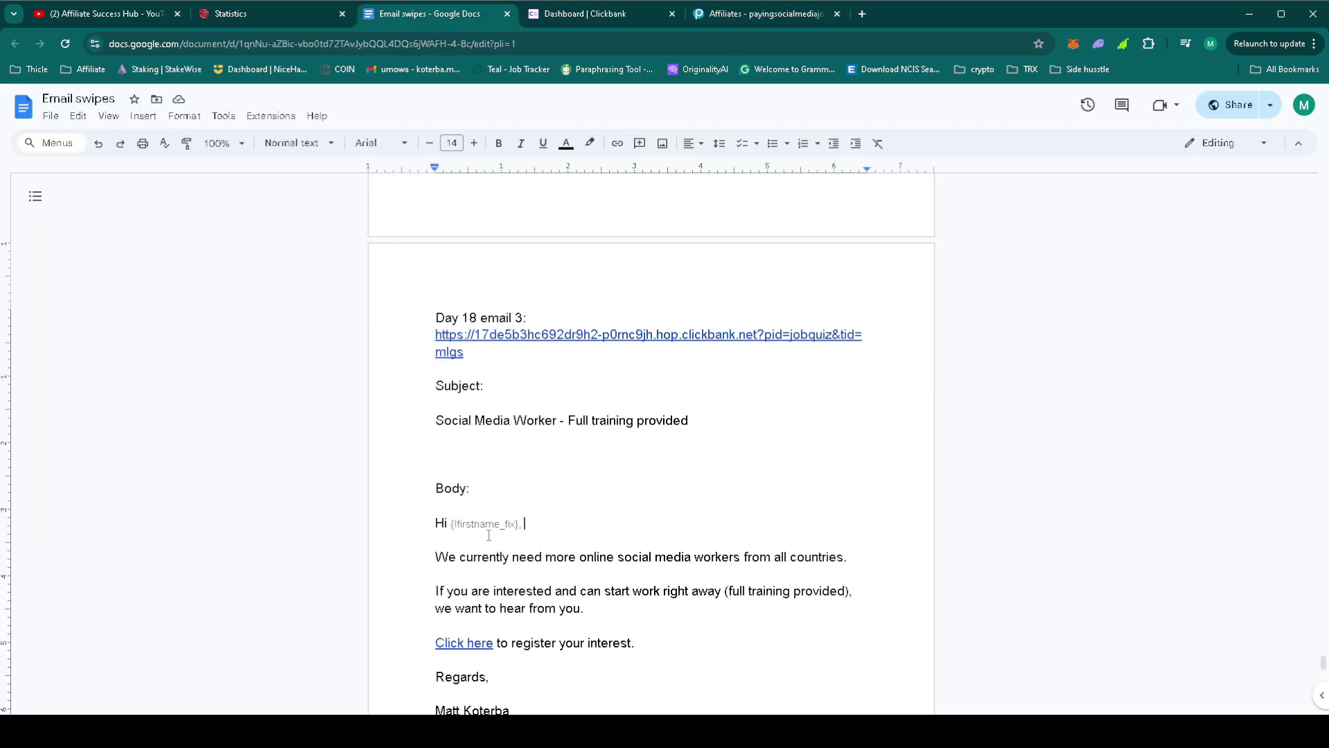
{"action": "left_click_drag", "start_coordinate": [522, 524], "coordinate": [450, 523]}
{"action": "scroll", "coordinate": [492, 517], "scroll_direction": "down", "scroll_amount": 3}
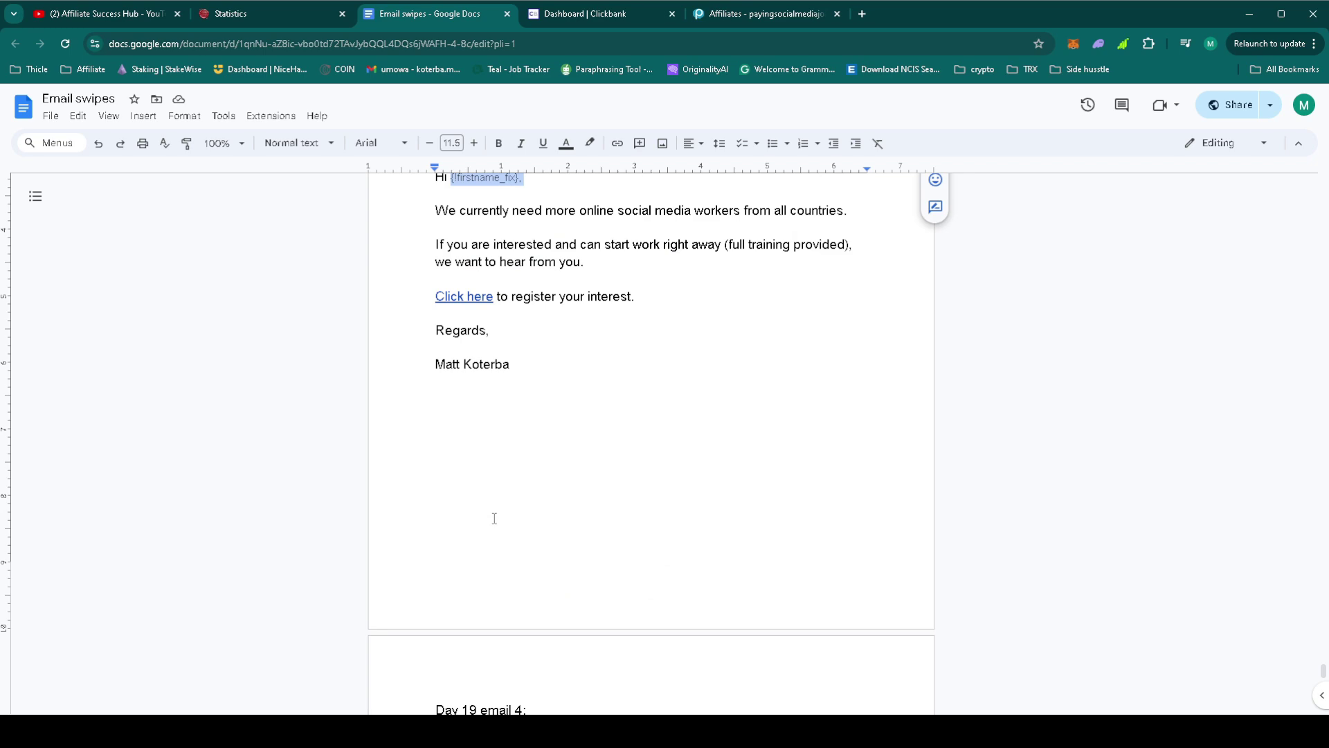
{"action": "scroll", "coordinate": [552, 496], "scroll_direction": "down", "scroll_amount": 3}
{"action": "scroll", "coordinate": [495, 375], "scroll_direction": "down", "scroll_amount": 3}
{"action": "left_click", "coordinate": [508, 424]}
{"action": "double_click", "coordinate": [457, 413]}
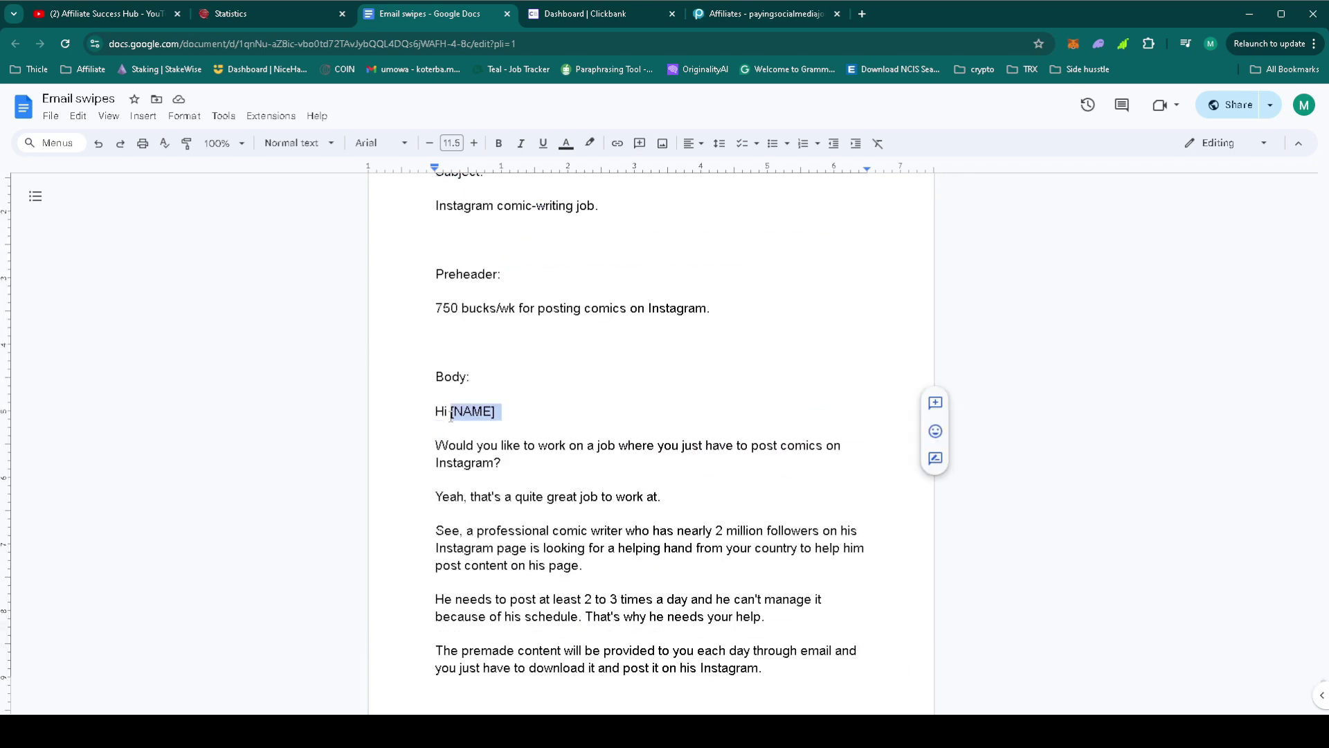
{"action": "type", "text": "{!firstname_fix},"}
{"action": "left_click", "coordinate": [447, 413]}
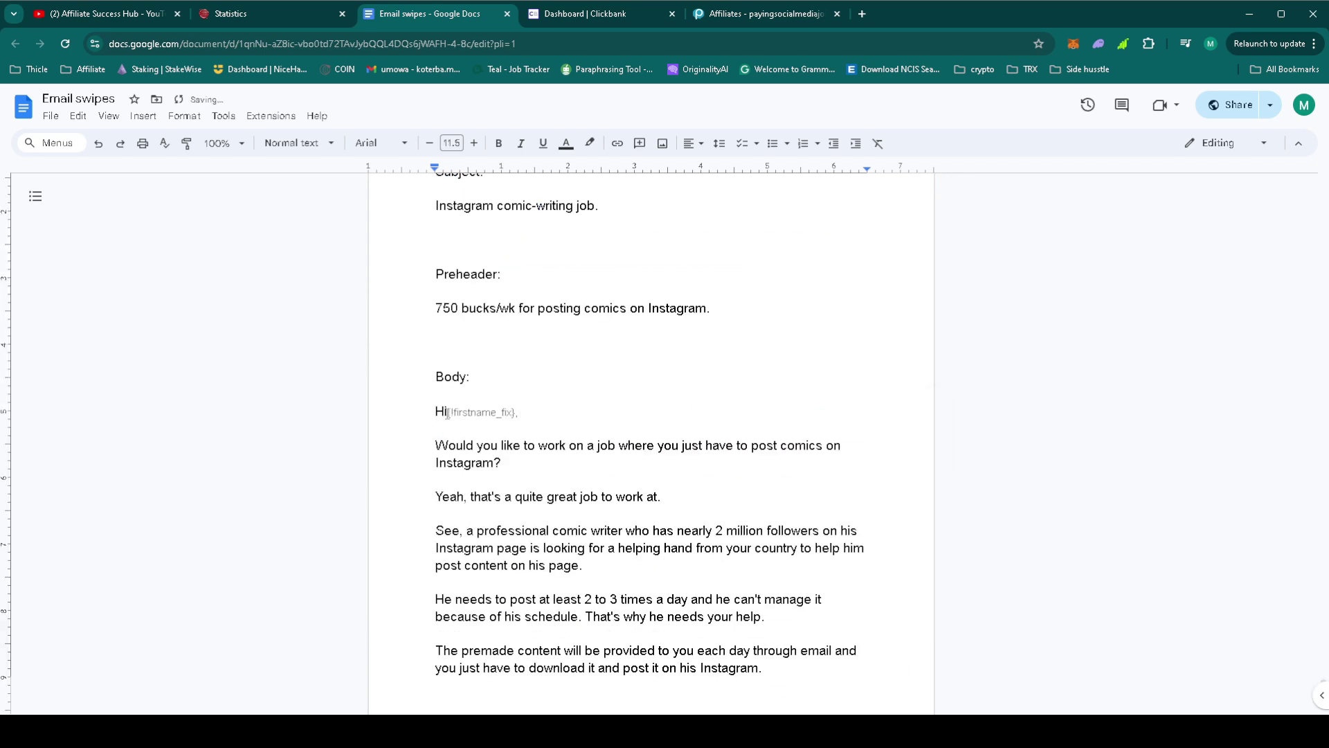
{"action": "scroll", "coordinate": [579, 420], "scroll_direction": "down", "scroll_amount": 5}
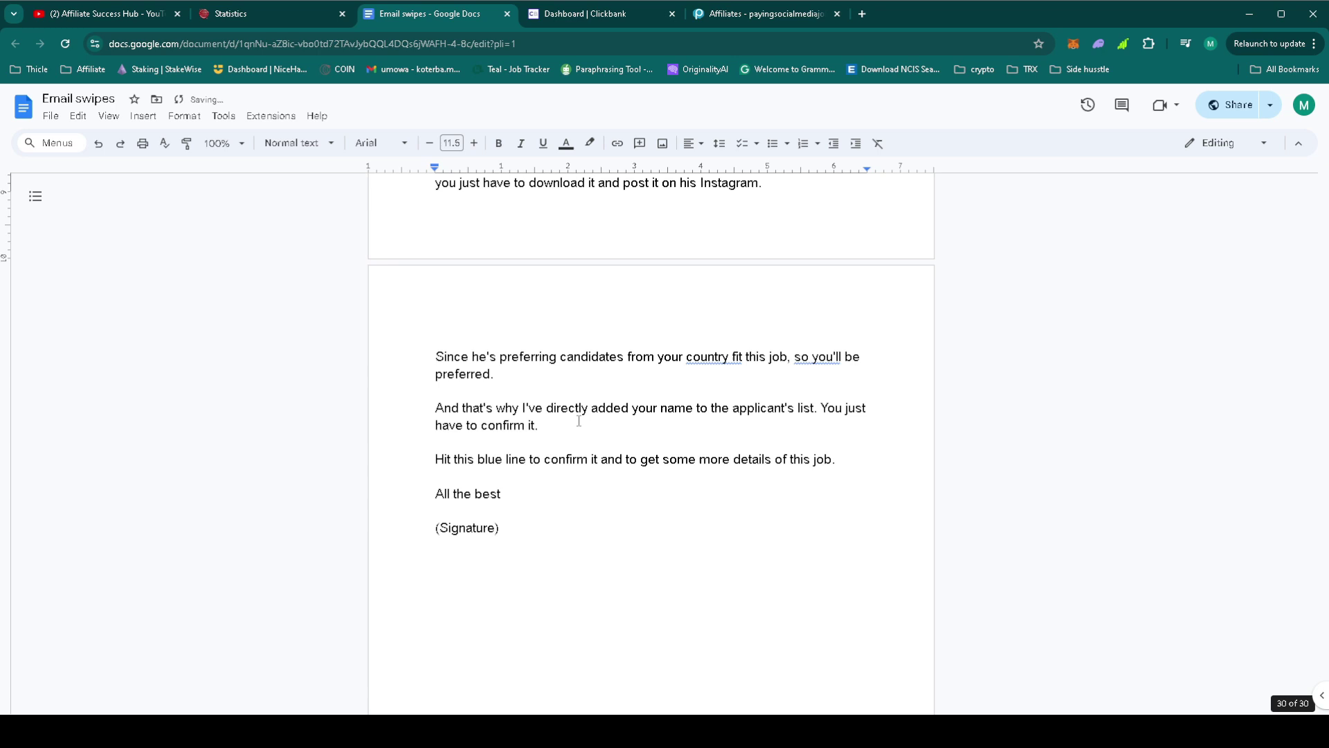
{"action": "scroll", "coordinate": [561, 395], "scroll_direction": "down", "scroll_amount": 2}
{"action": "triple_click", "coordinate": [517, 317]}
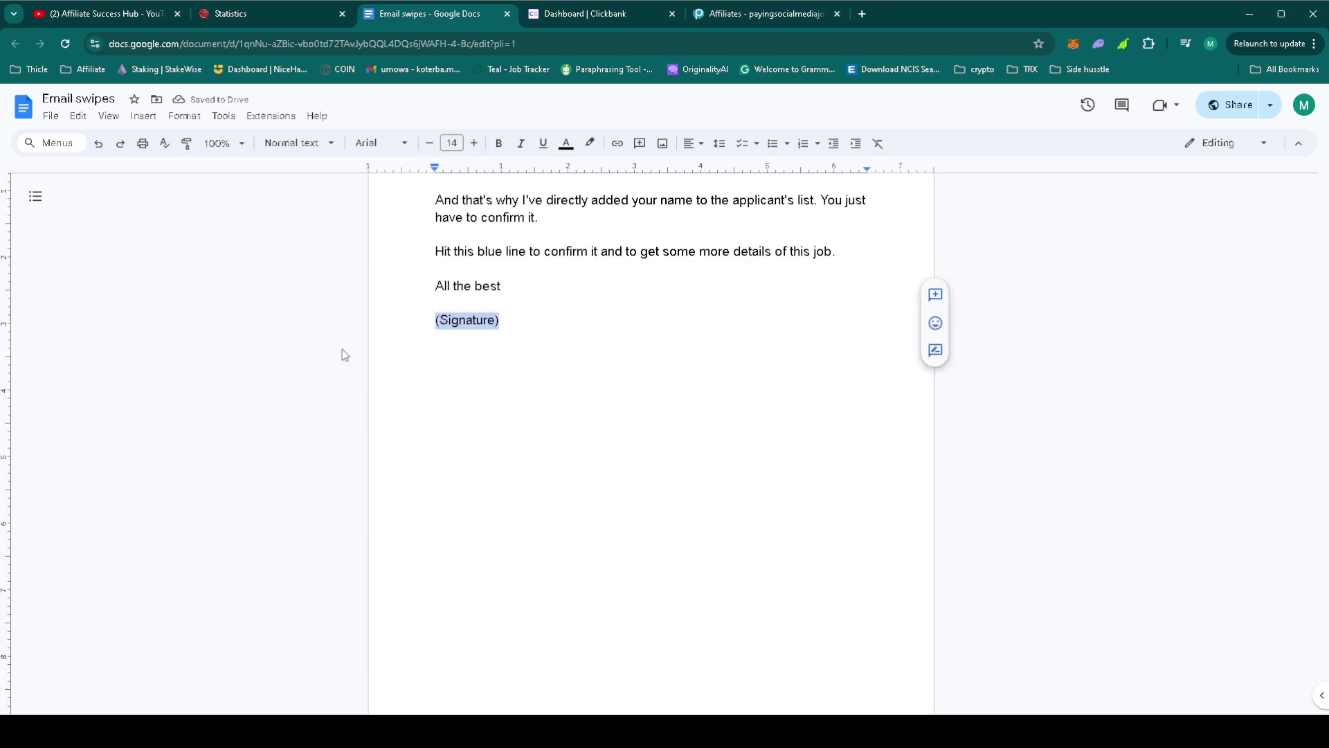
{"action": "key", "text": "Return"}
{"action": "type", "text": "Matt KOte"}
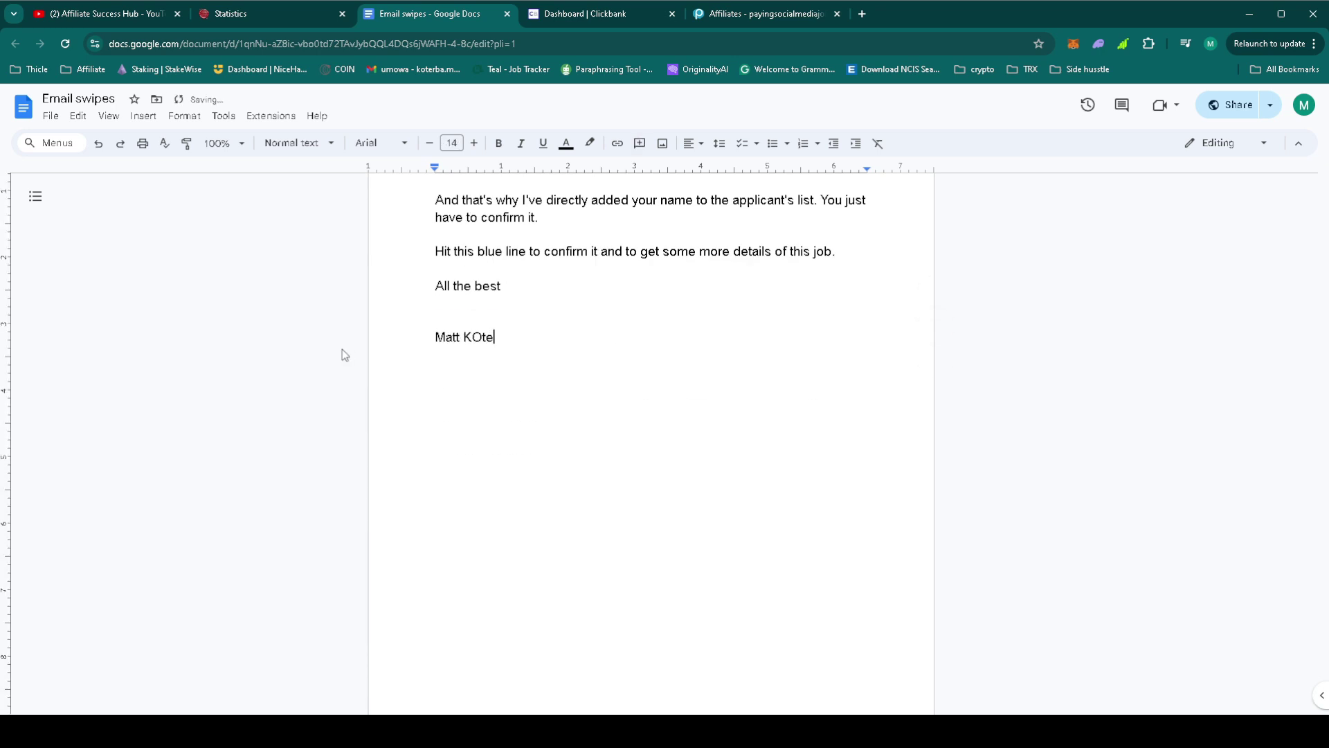
{"action": "key", "text": "BackSpace"}
{"action": "key", "text": "BackSpace"}
{"action": "key", "text": "BackSpace"}
{"action": "type", "text": "oterba"}
{"action": "scroll", "coordinate": [811, 393], "scroll_direction": "up", "scroll_amount": 2}
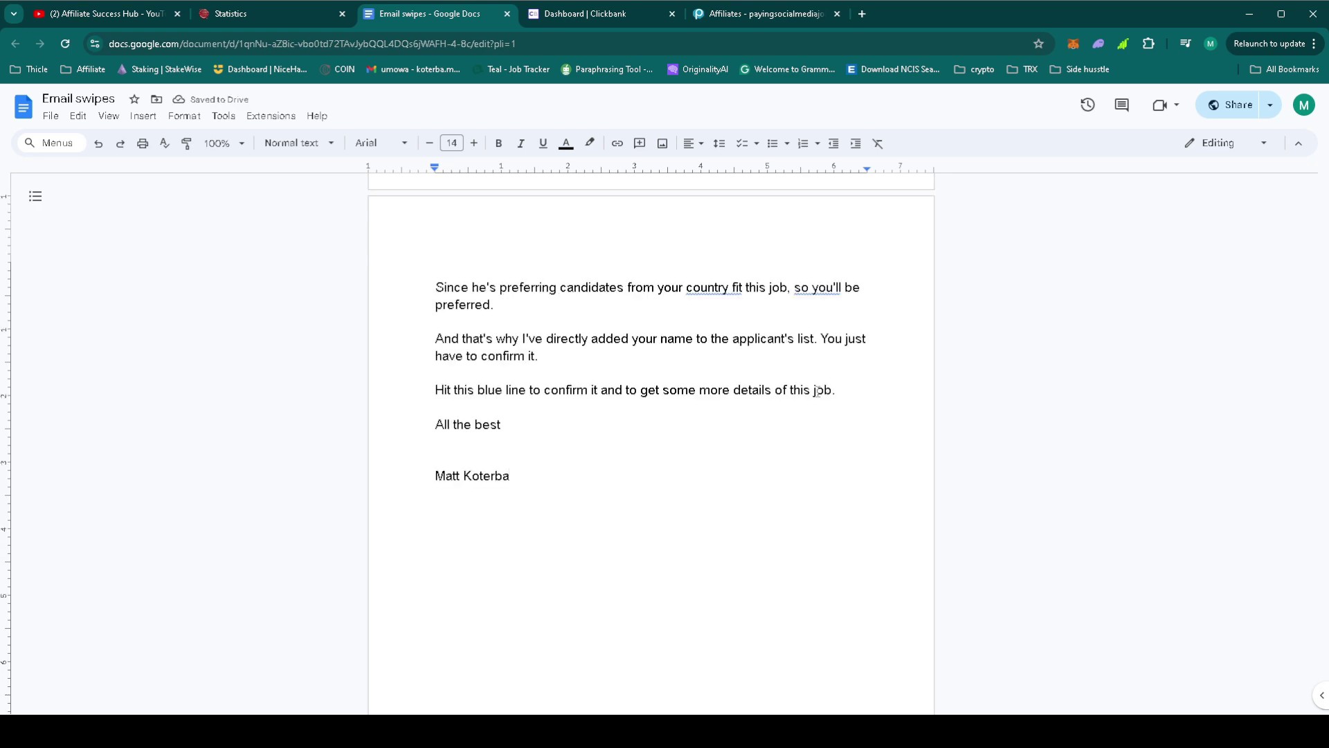
- Hyperlink 'Hit this blue line to confirm it…' to the encrypted ClickBank URL
{"action": "left_click", "coordinate": [764, 12]}
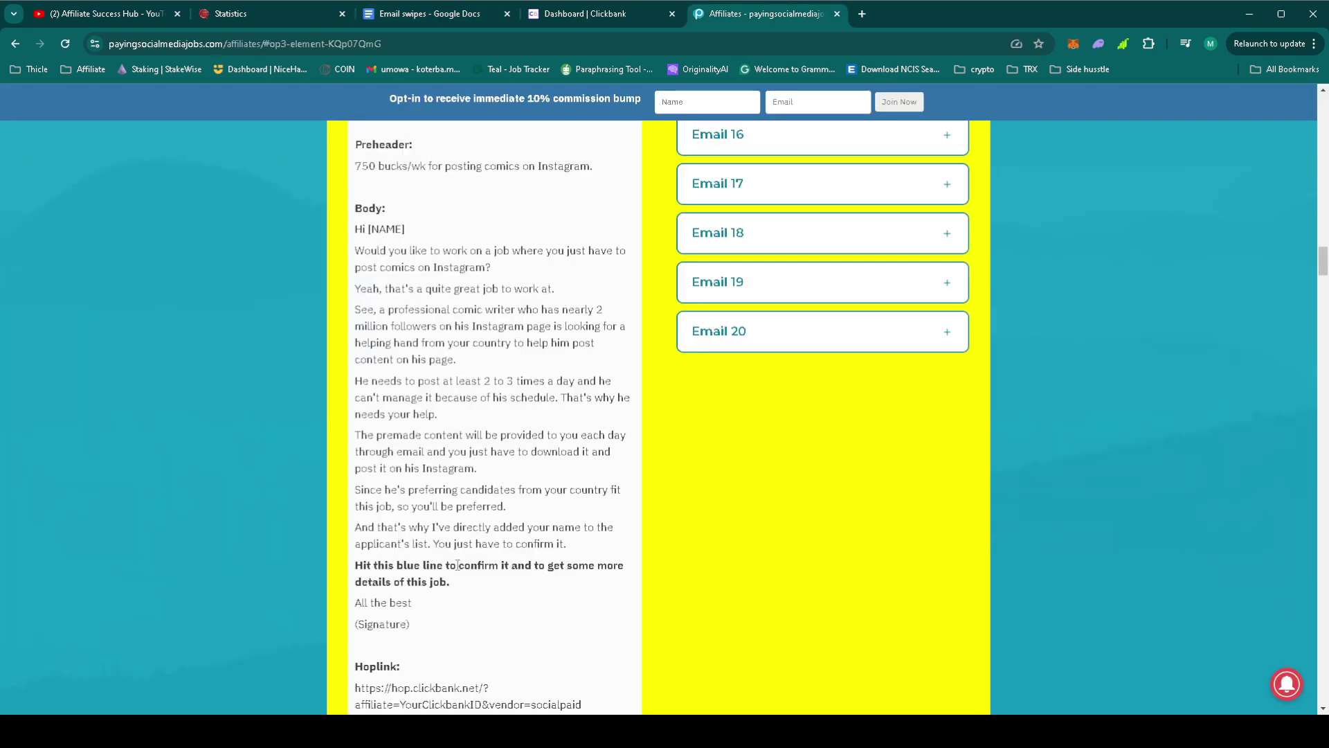
{"action": "left_click", "coordinate": [421, 13]}
{"action": "scroll", "coordinate": [544, 406], "scroll_direction": "up", "scroll_amount": 5}
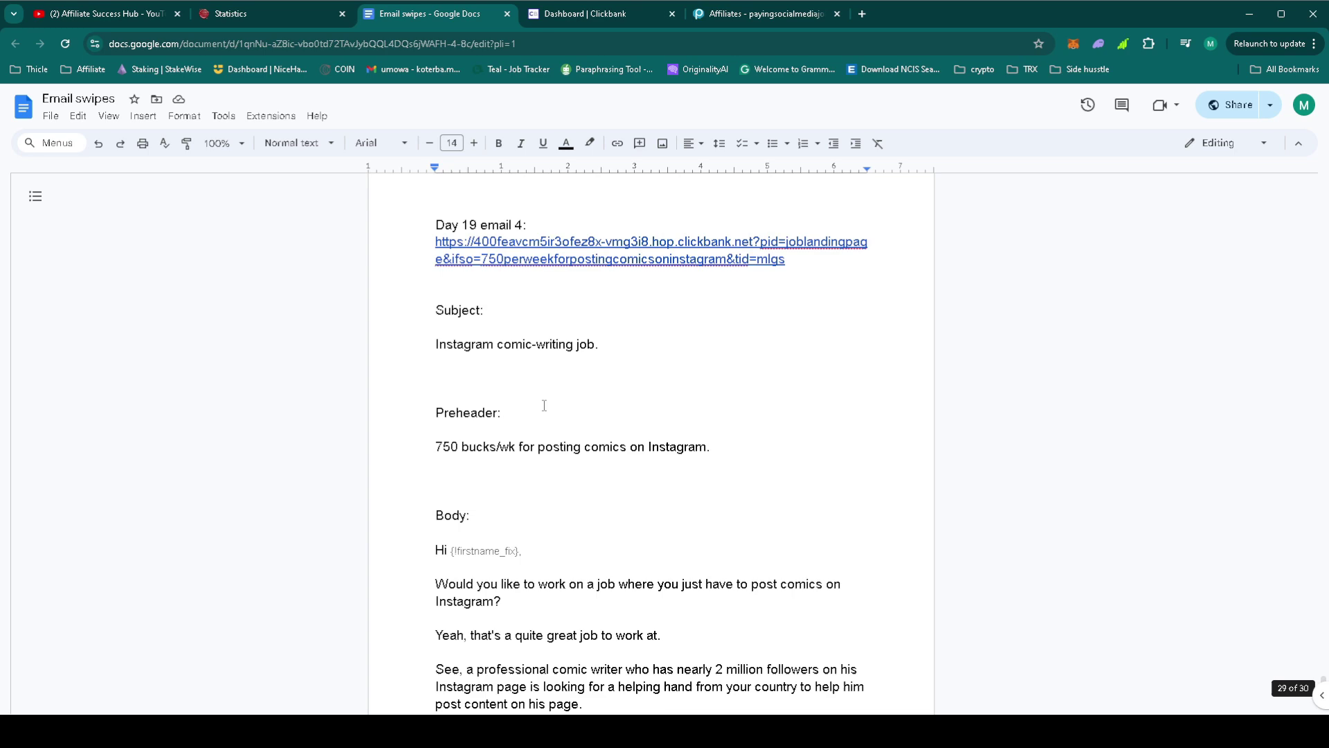
{"action": "left_click_drag", "start_coordinate": [787, 259], "coordinate": [410, 251]}
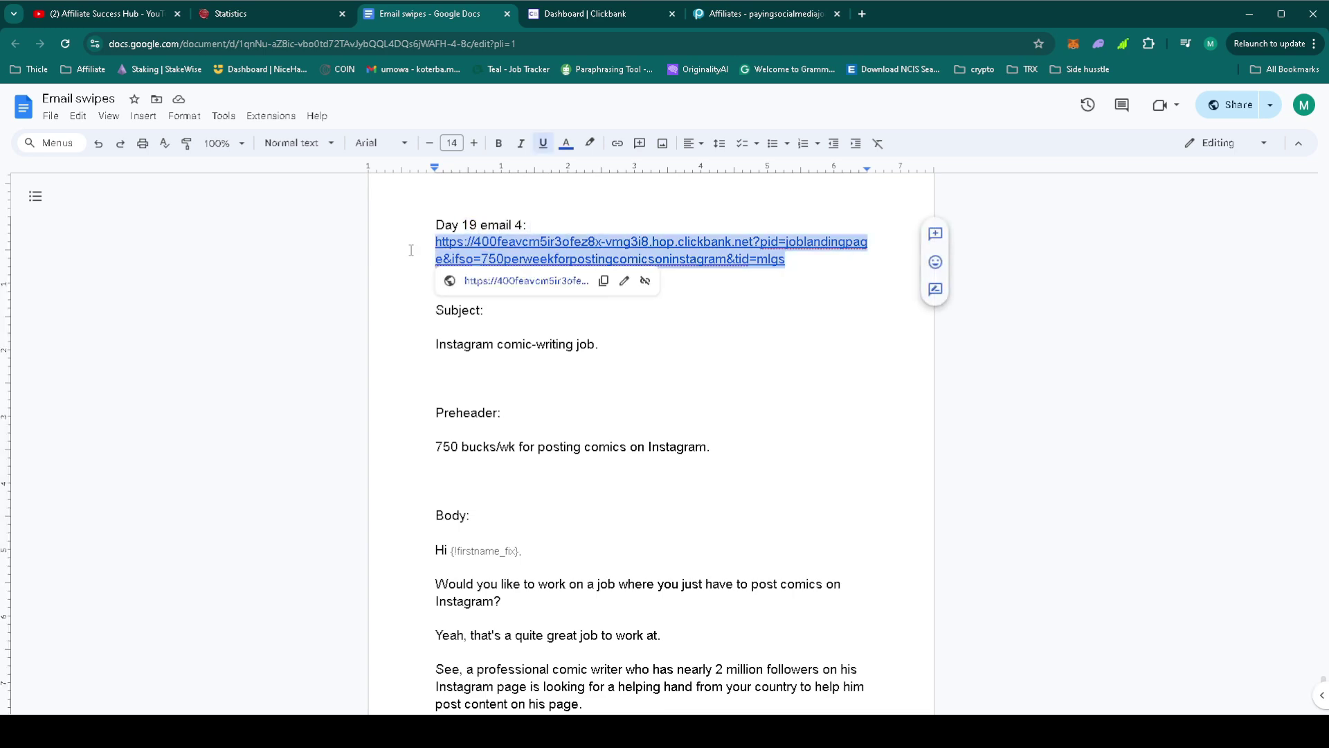
{"action": "scroll", "coordinate": [410, 251], "scroll_direction": "down", "scroll_amount": 4}
{"action": "scroll", "coordinate": [701, 405], "scroll_direction": "down", "scroll_amount": 3}
{"action": "left_click_drag", "start_coordinate": [856, 315], "coordinate": [437, 311]}
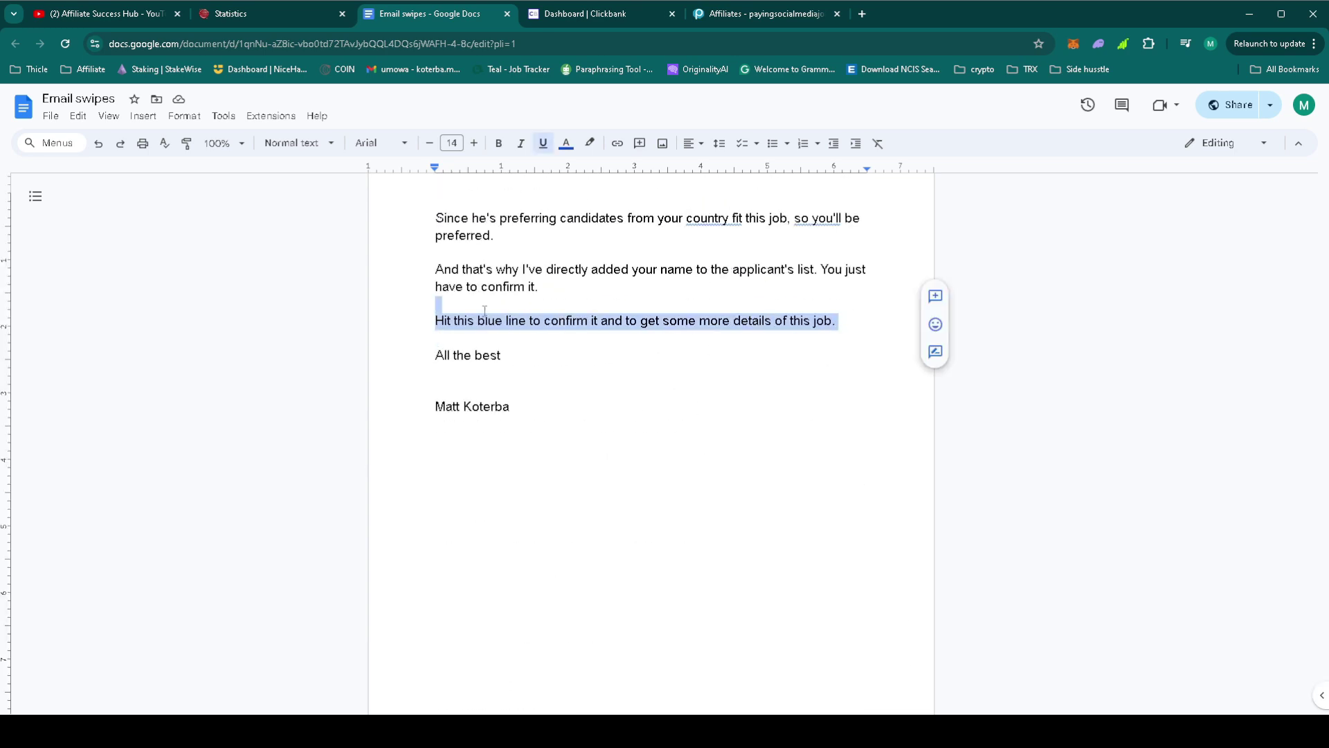
{"action": "right_click", "coordinate": [441, 316]}
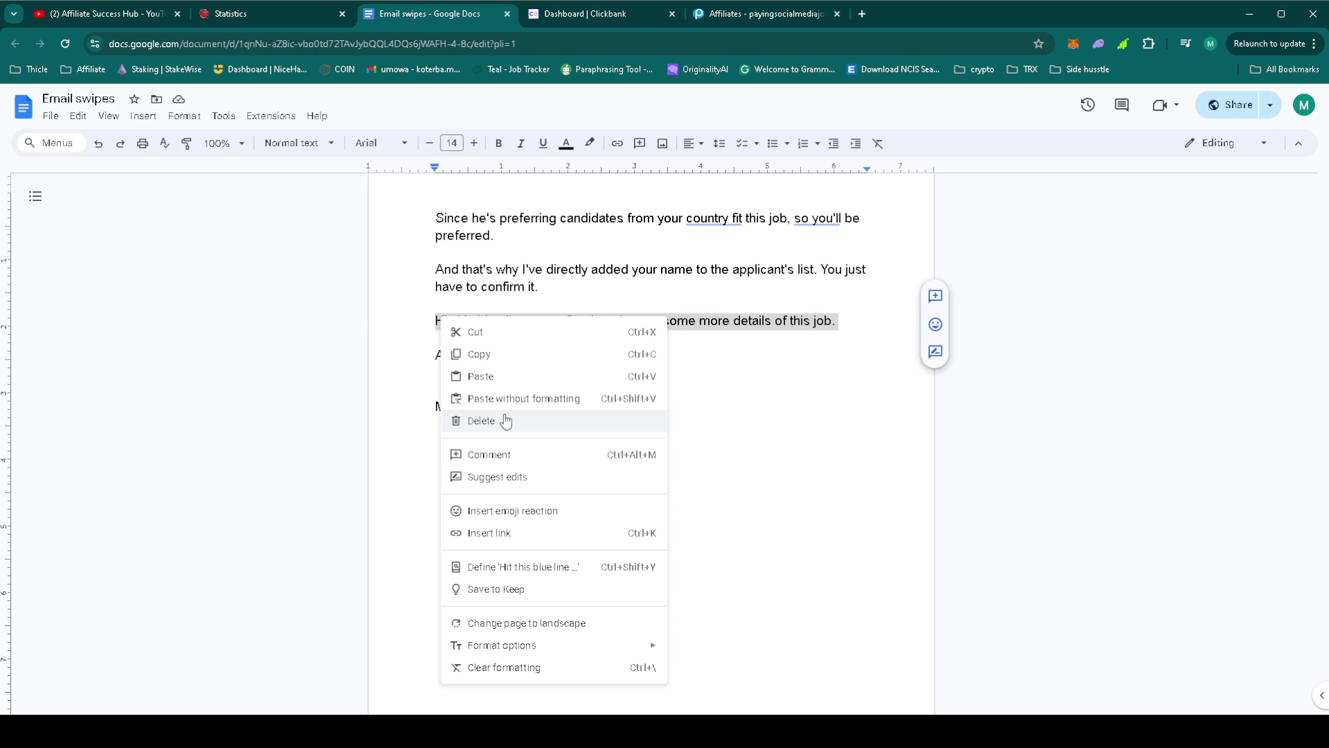
{"action": "left_click", "coordinate": [498, 532]}
{"action": "key", "text": "ctrl+v"}
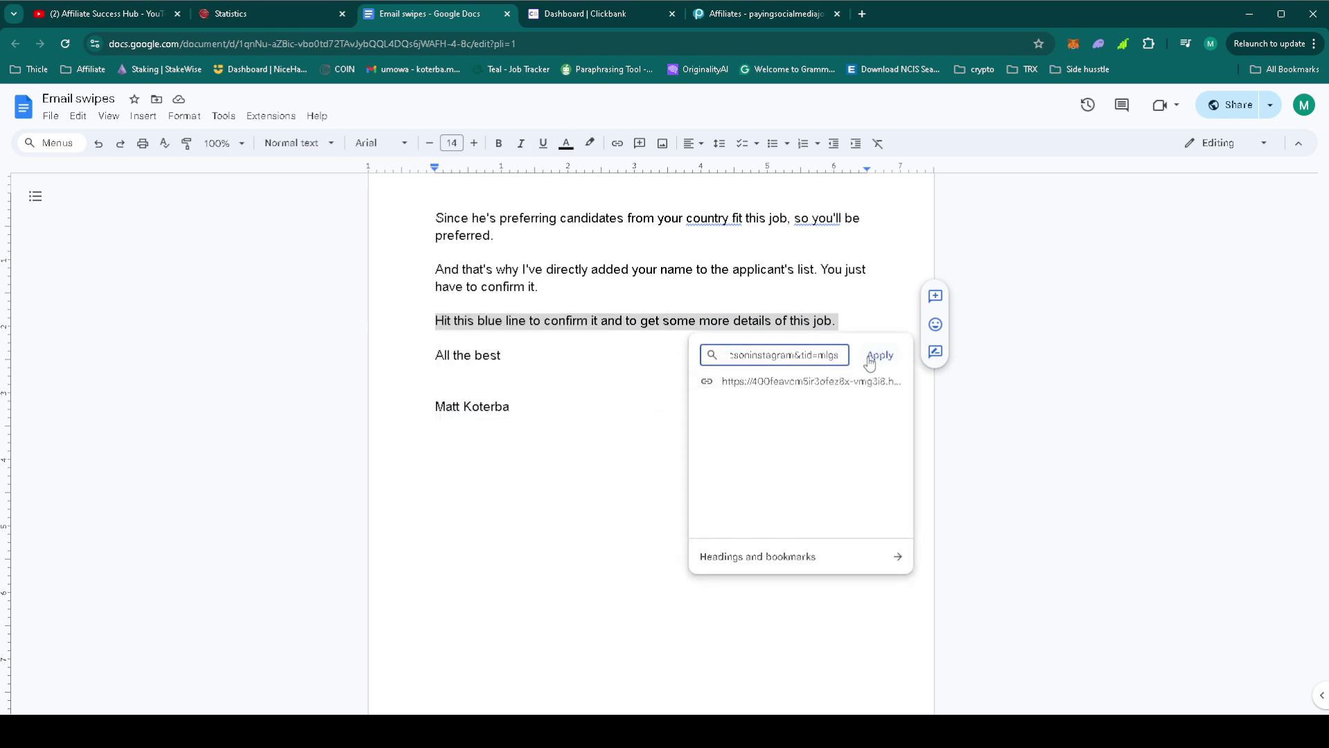
{"action": "left_click", "coordinate": [870, 357]}
{"action": "key", "text": "ctrl+a"}
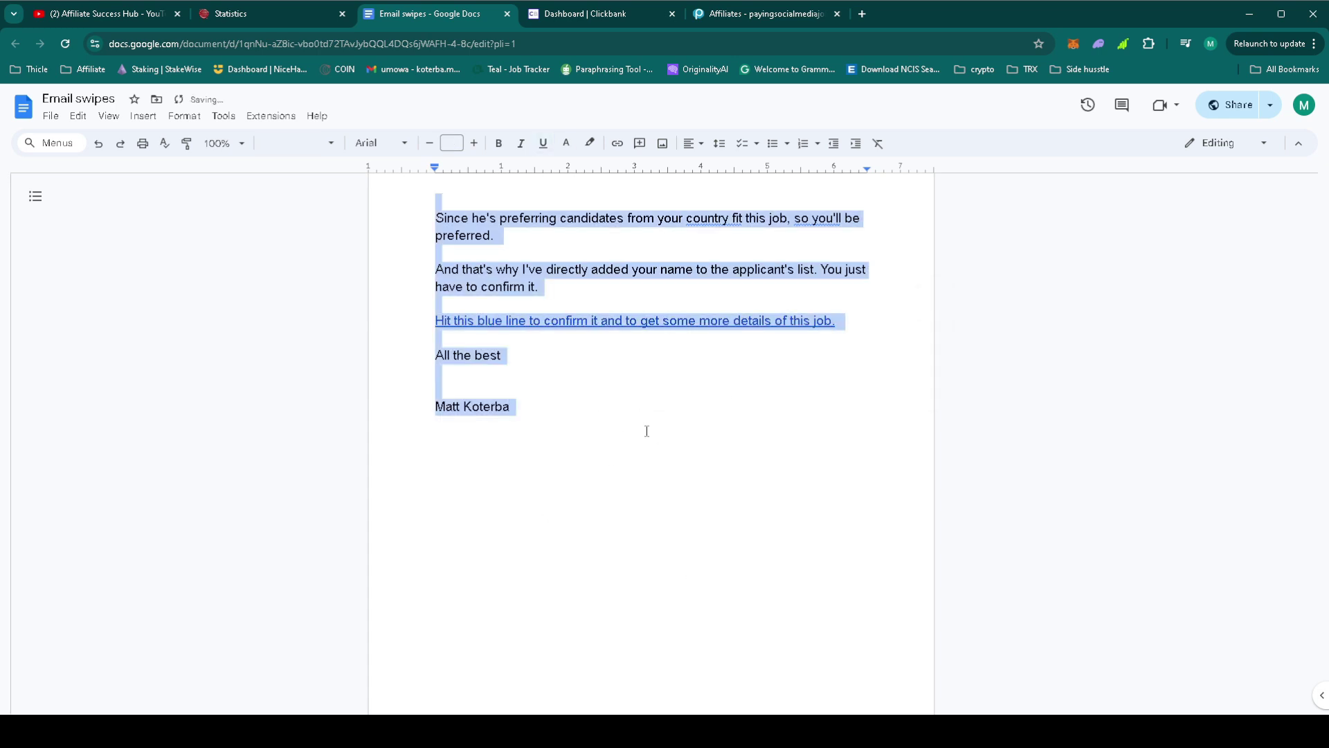
{"action": "mouse_move", "coordinate": [544, 407]}
{"action": "left_mouse_down"}
{"action": "mouse_move", "coordinate": [537, 371]}
{"action": "mouse_move", "coordinate": [497, 463]}
{"action": "mouse_move", "coordinate": [440, 416]}
{"action": "left_mouse_up"}
{"action": "scroll", "coordinate": [538, 371], "scroll_direction": "up", "scroll_amount": 5}
- In Mailing System, select all 5,800 date leads and set the subject 'Instagram comic-writing job.'
{"action": "left_click", "coordinate": [439, 415]}
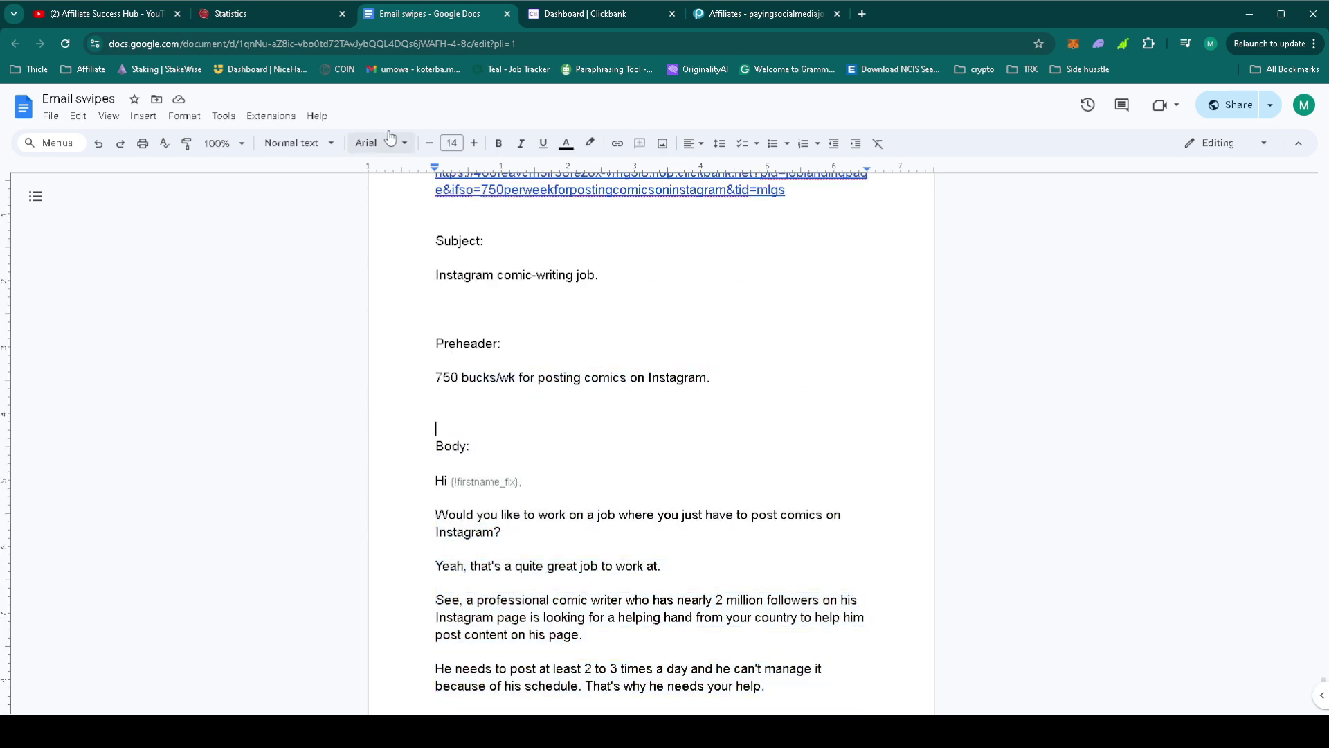
{"action": "left_click", "coordinate": [247, 21]}
{"action": "left_click", "coordinate": [622, 283]}
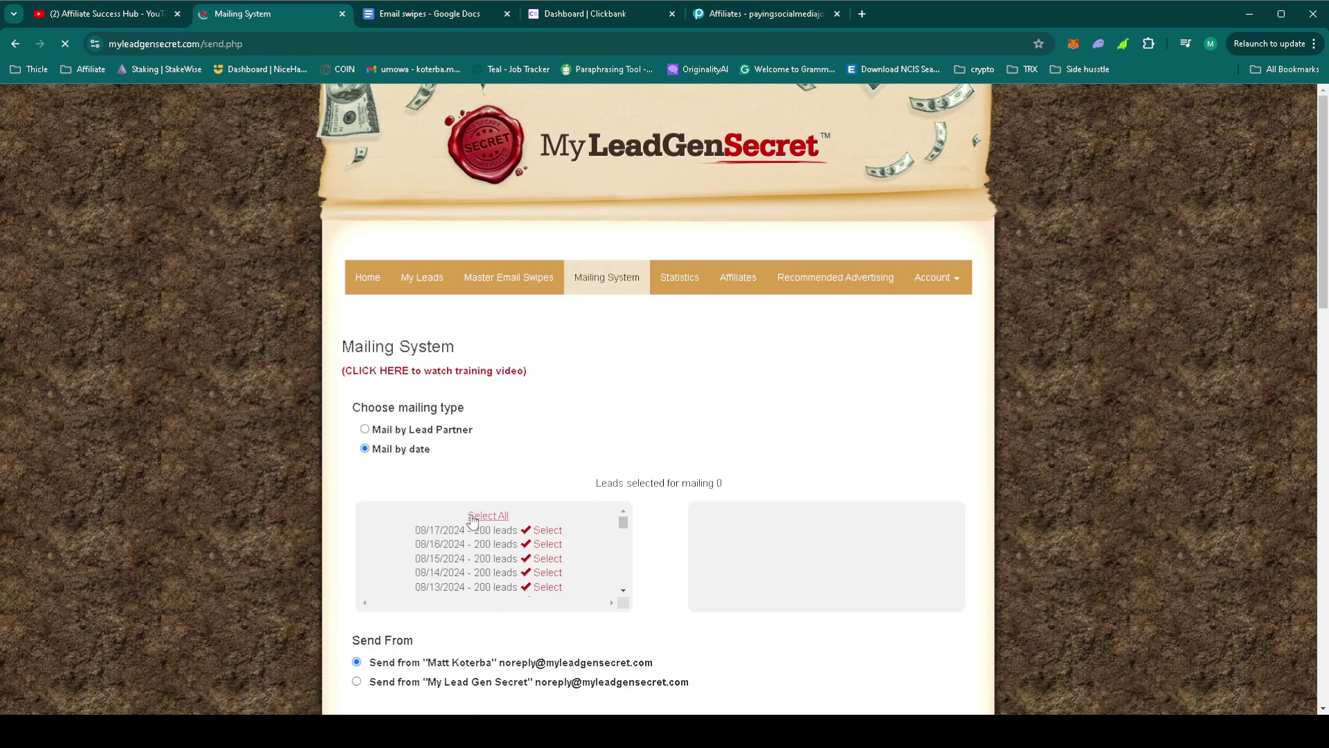
{"action": "left_click", "coordinate": [473, 519]}
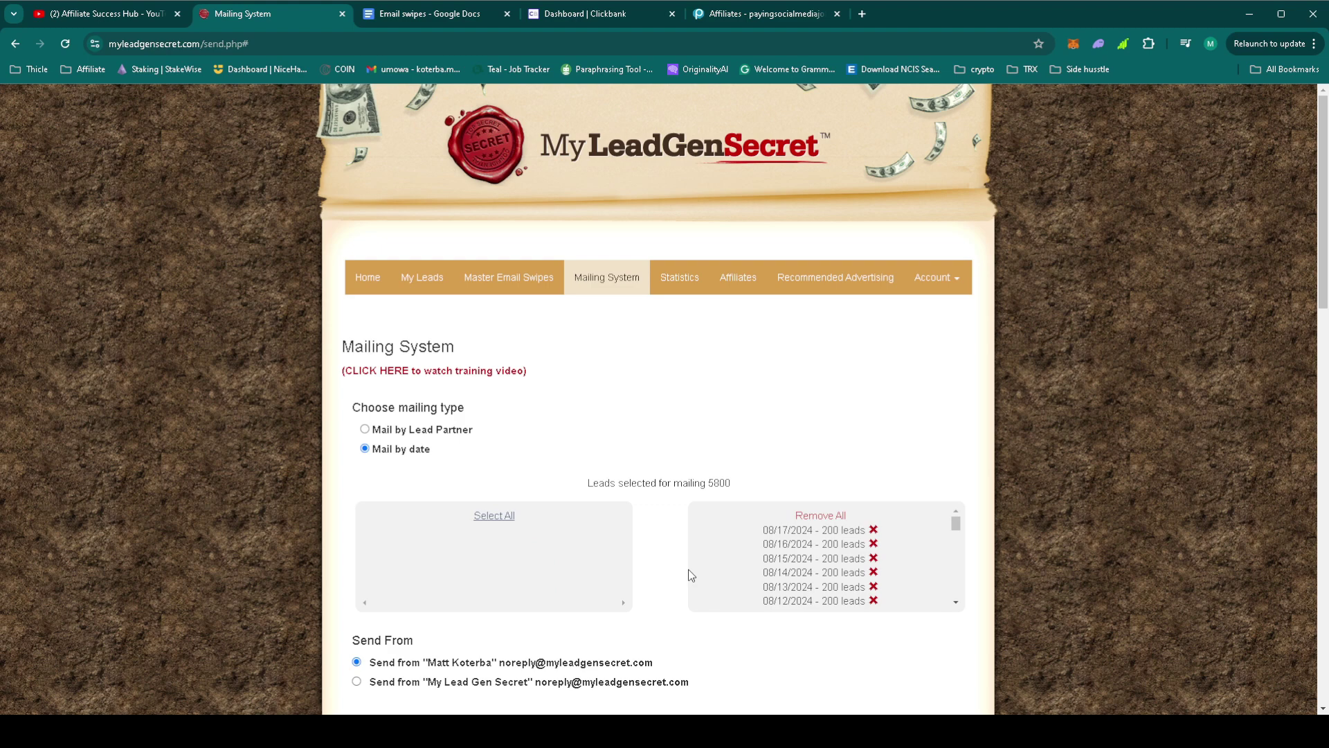
{"action": "scroll", "coordinate": [689, 570], "scroll_direction": "down", "scroll_amount": 3}
{"action": "left_click", "coordinate": [435, 18]}
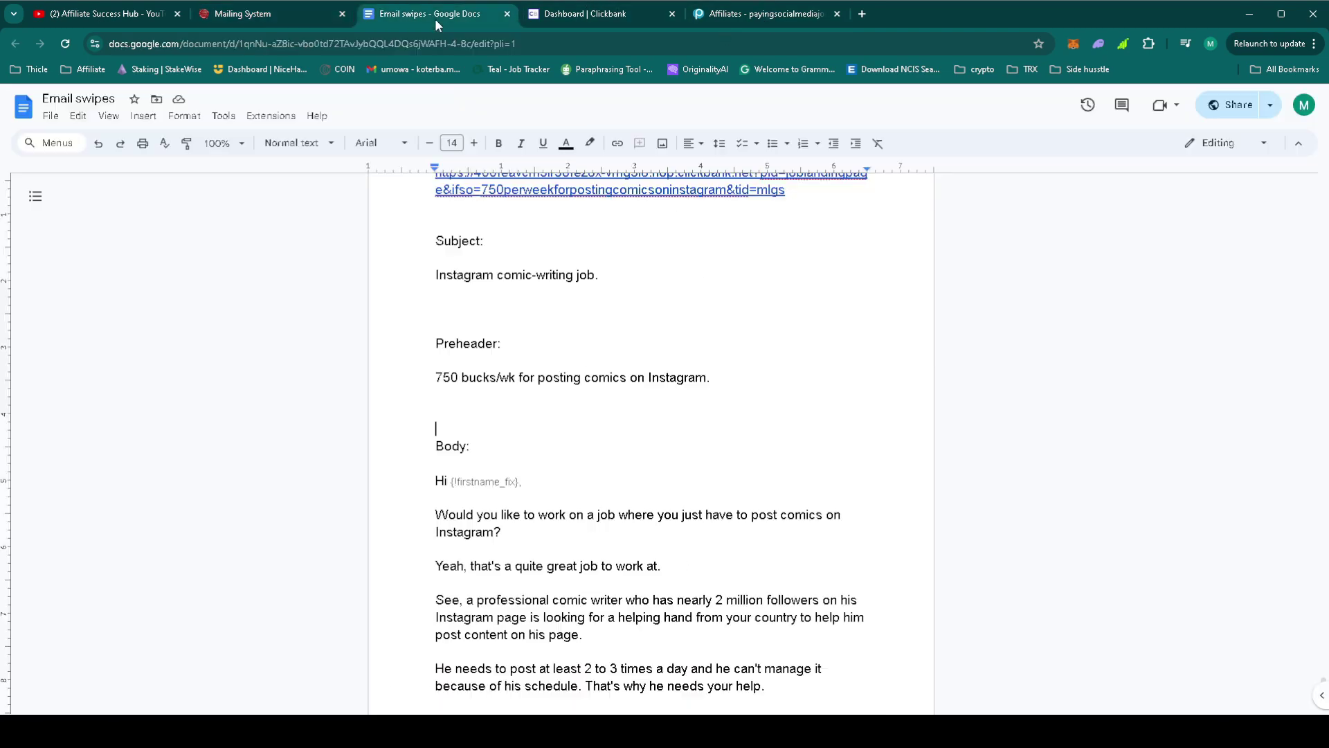
{"action": "left_click_drag", "start_coordinate": [606, 274], "coordinate": [430, 276]}
{"action": "key", "text": "ctrl+c"}
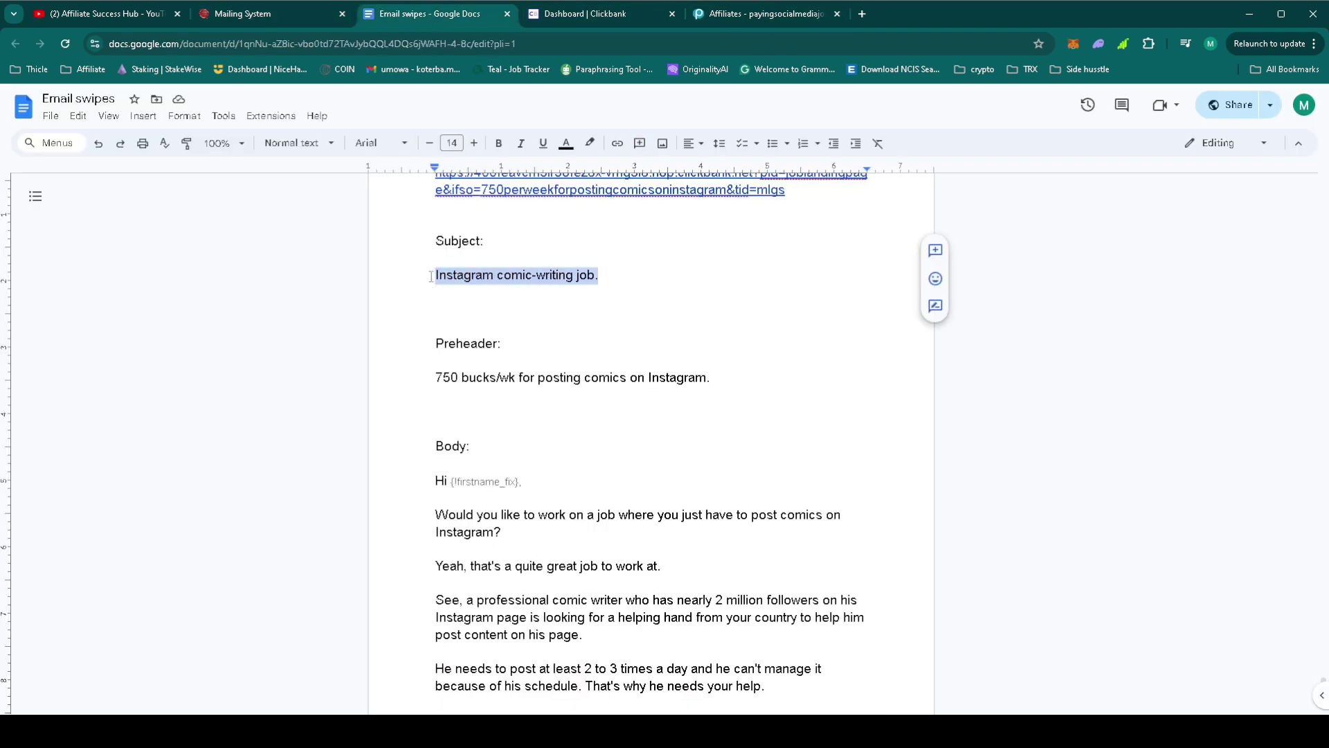
{"action": "left_click", "coordinate": [242, 13]}
{"action": "left_click", "coordinate": [468, 489]}
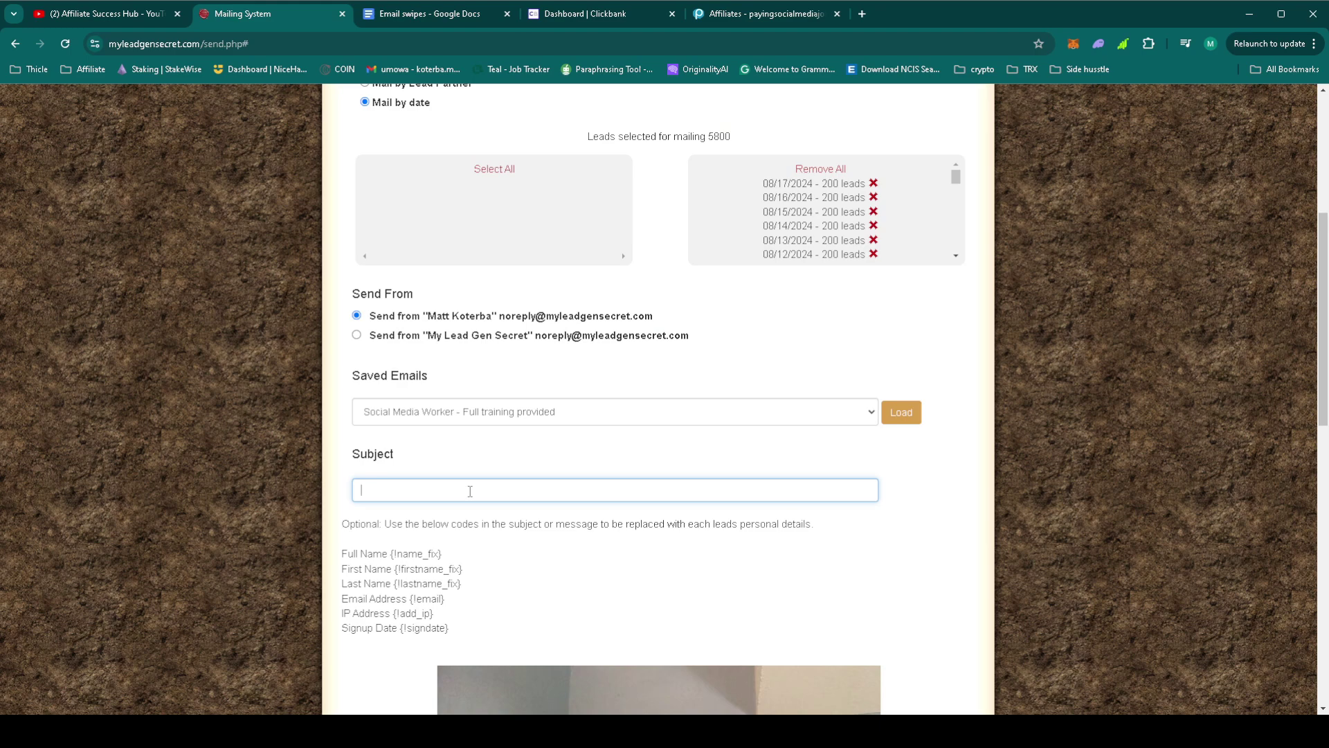
{"action": "key", "text": "ctrl+v"}
{"action": "scroll", "coordinate": [558, 283], "scroll_direction": "down", "scroll_amount": 1}
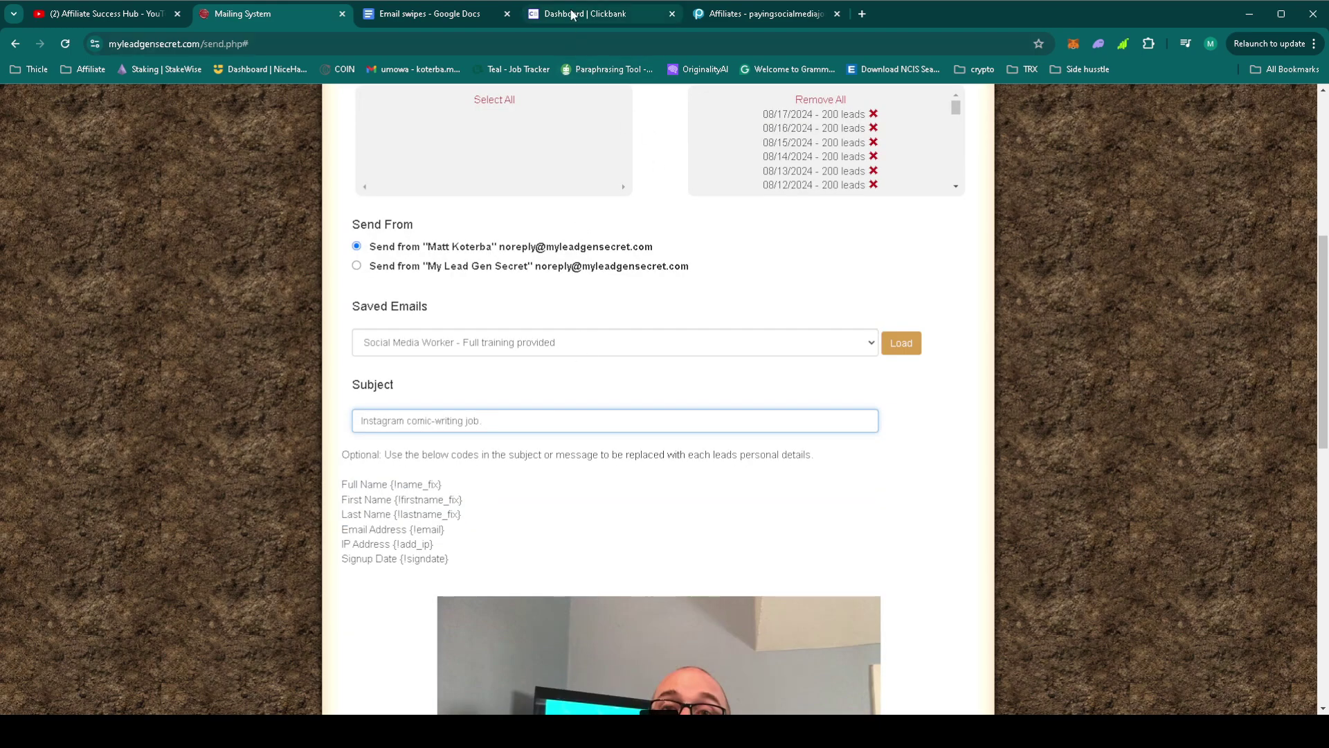
- Copy the email body, from greeting to signature, from the Email swipes doc
{"action": "left_click", "coordinate": [582, 15]}
{"action": "left_click", "coordinate": [431, 13]}
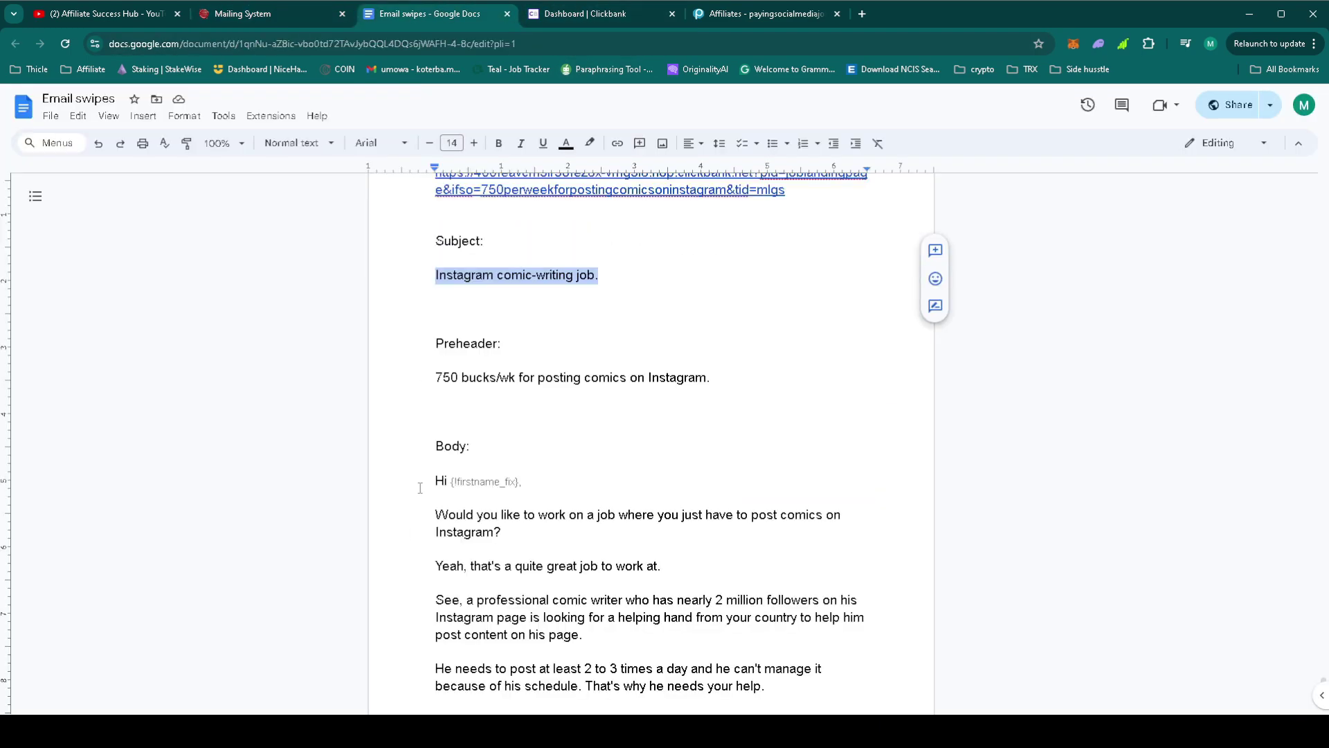
{"action": "mouse_move", "coordinate": [425, 482]}
{"action": "left_mouse_down"}
{"action": "mouse_move", "coordinate": [643, 490]}
{"action": "mouse_move", "coordinate": [528, 343]}
{"action": "left_mouse_up"}
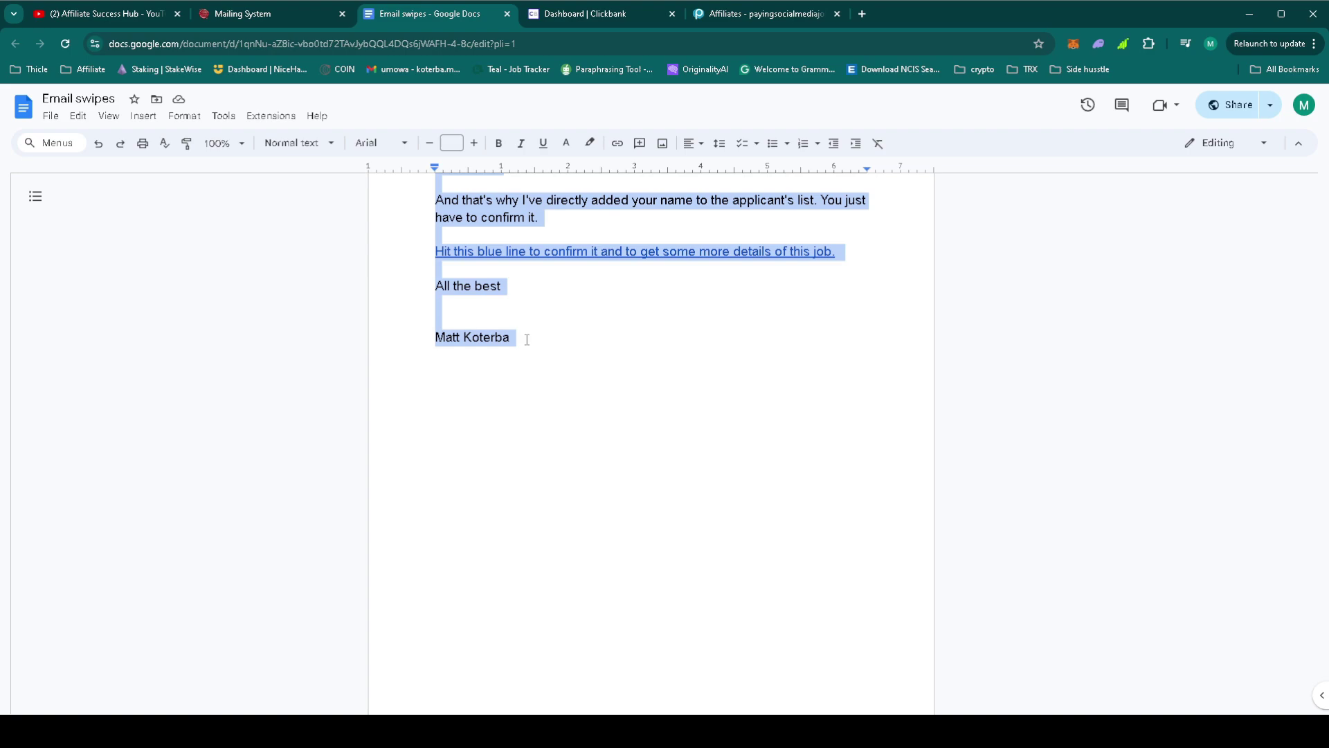
{"action": "left_click", "coordinate": [224, 14]}
{"action": "scroll", "coordinate": [665, 416], "scroll_direction": "down", "scroll_amount": 10}
- Paste the email body, bold only the link line, enable Perfect Timing and send
{"action": "left_click", "coordinate": [517, 602]}
{"action": "key", "text": "ctrl+a"}
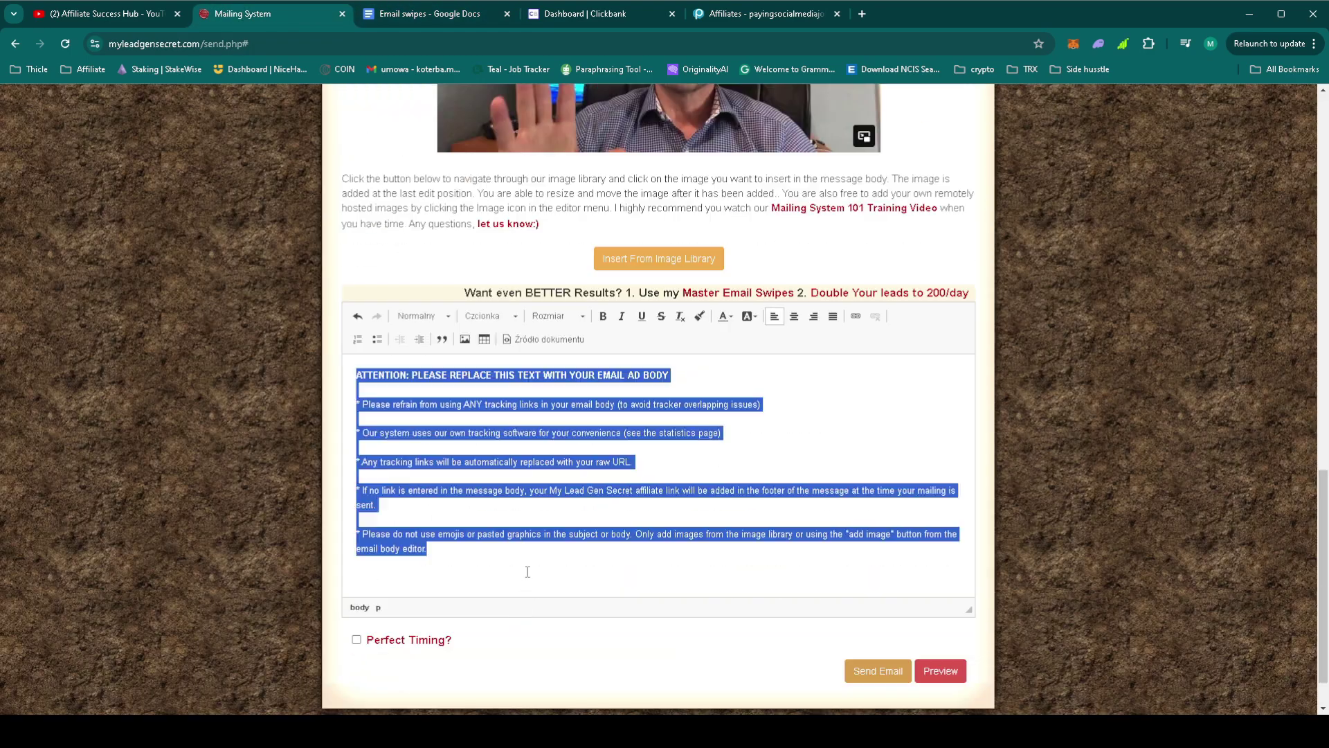
{"action": "key", "text": "ctrl+v"}
{"action": "key", "text": "ctrl+a"}
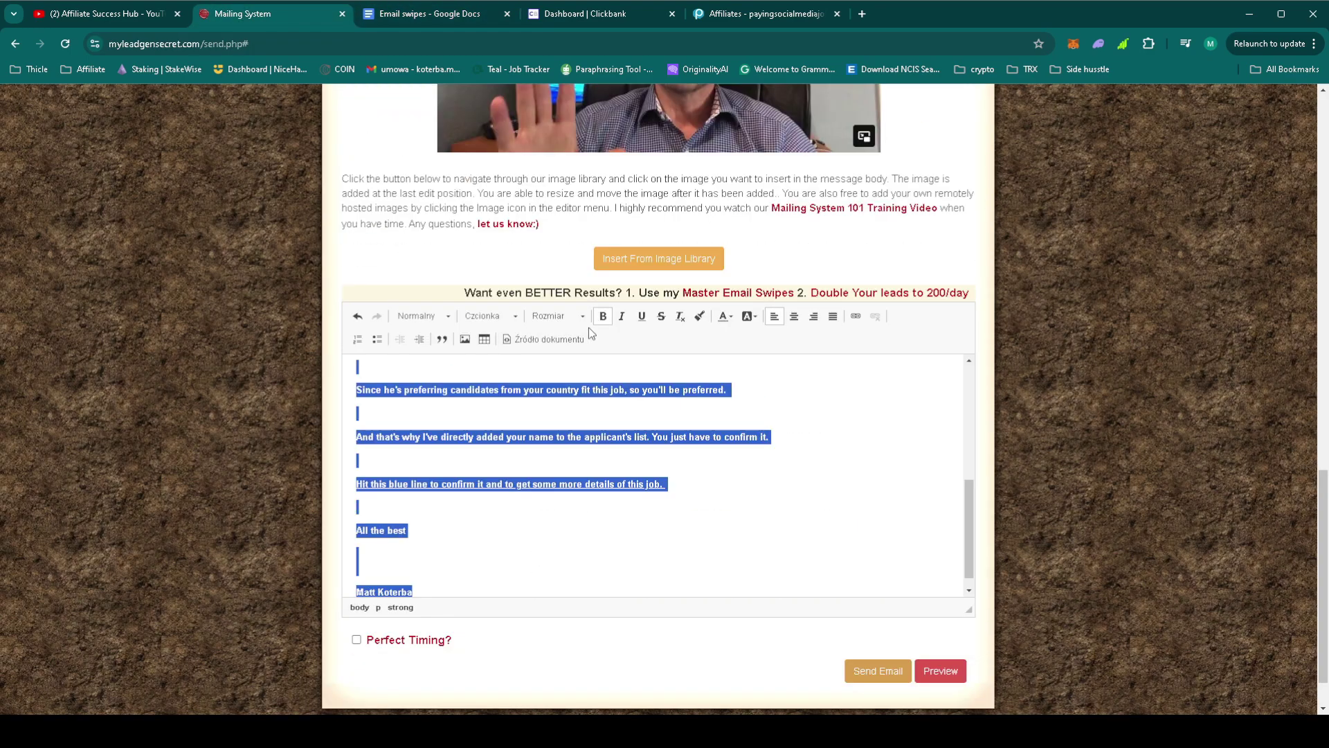
{"action": "left_click", "coordinate": [602, 316]}
{"action": "mouse_move", "coordinate": [637, 484]}
{"action": "left_mouse_down"}
{"action": "mouse_move", "coordinate": [557, 471]}
{"action": "mouse_move", "coordinate": [348, 484]}
{"action": "left_mouse_up"}
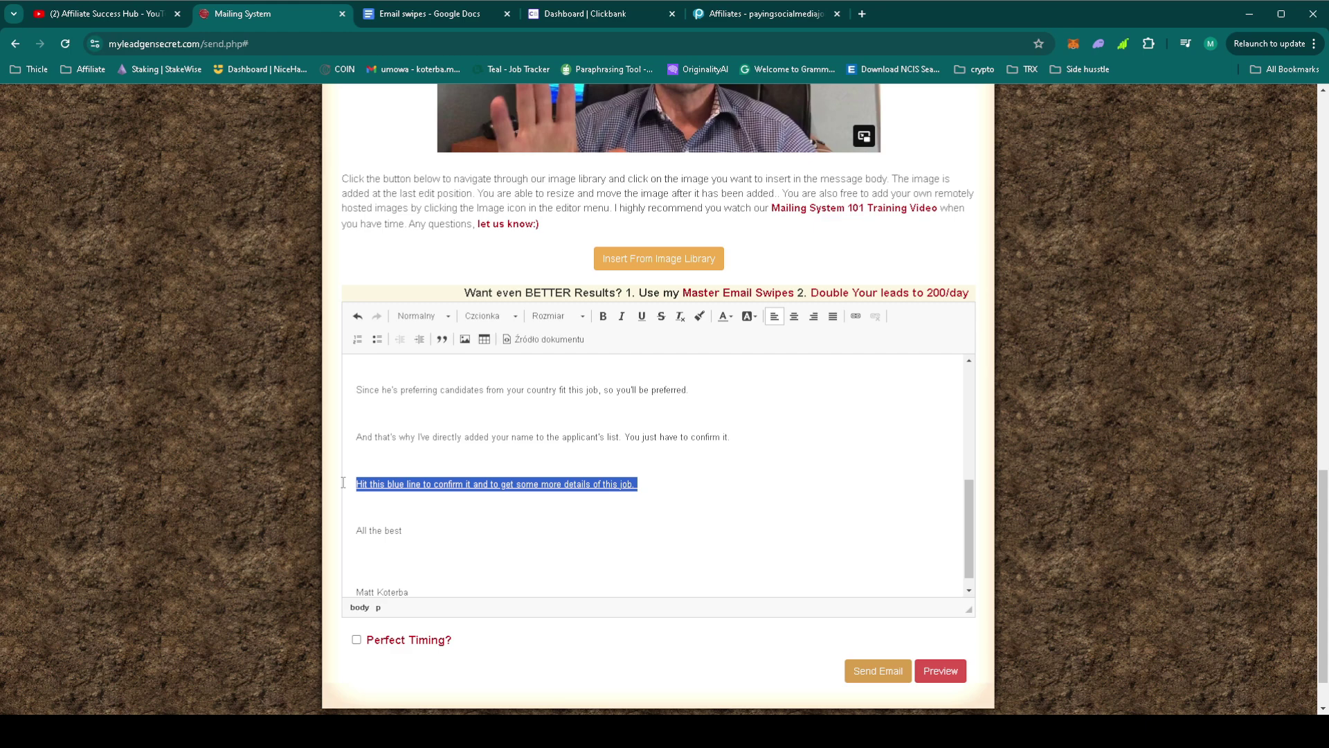
{"action": "key", "text": "ctrl+b"}
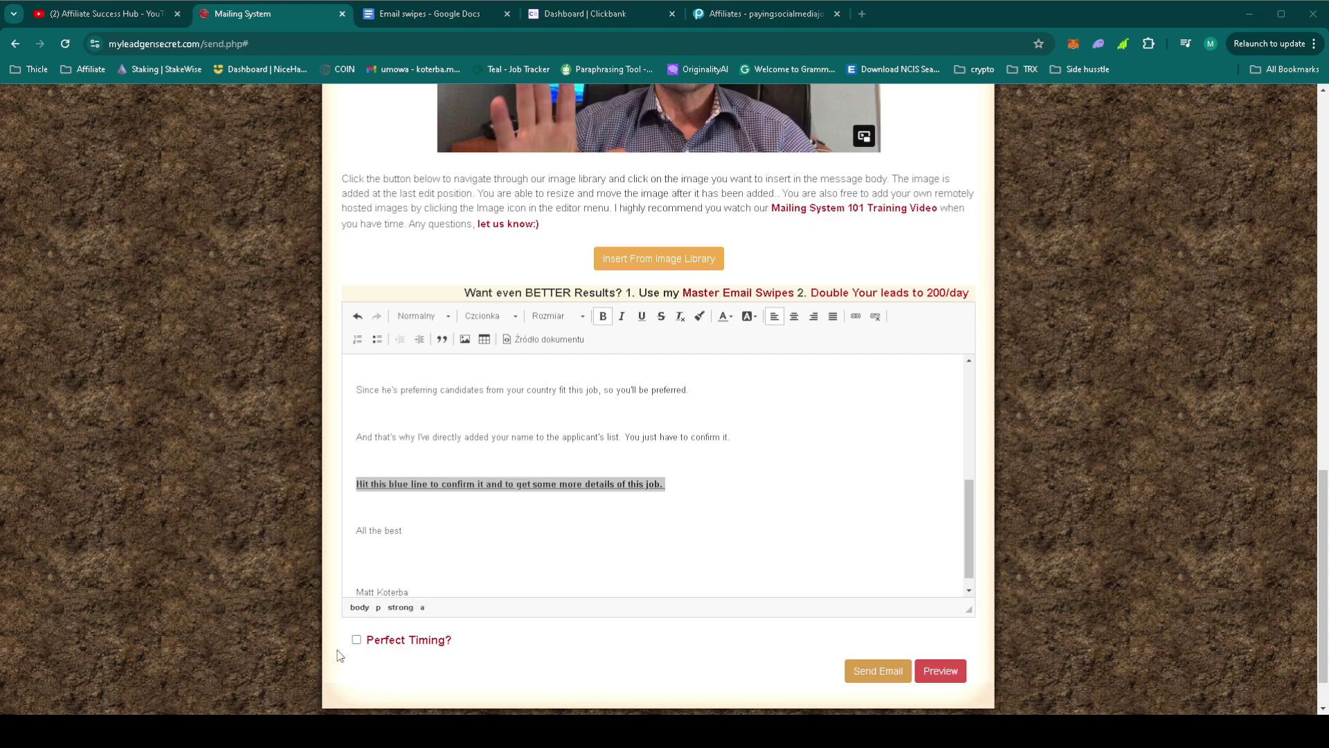
{"action": "left_click", "coordinate": [356, 641]}
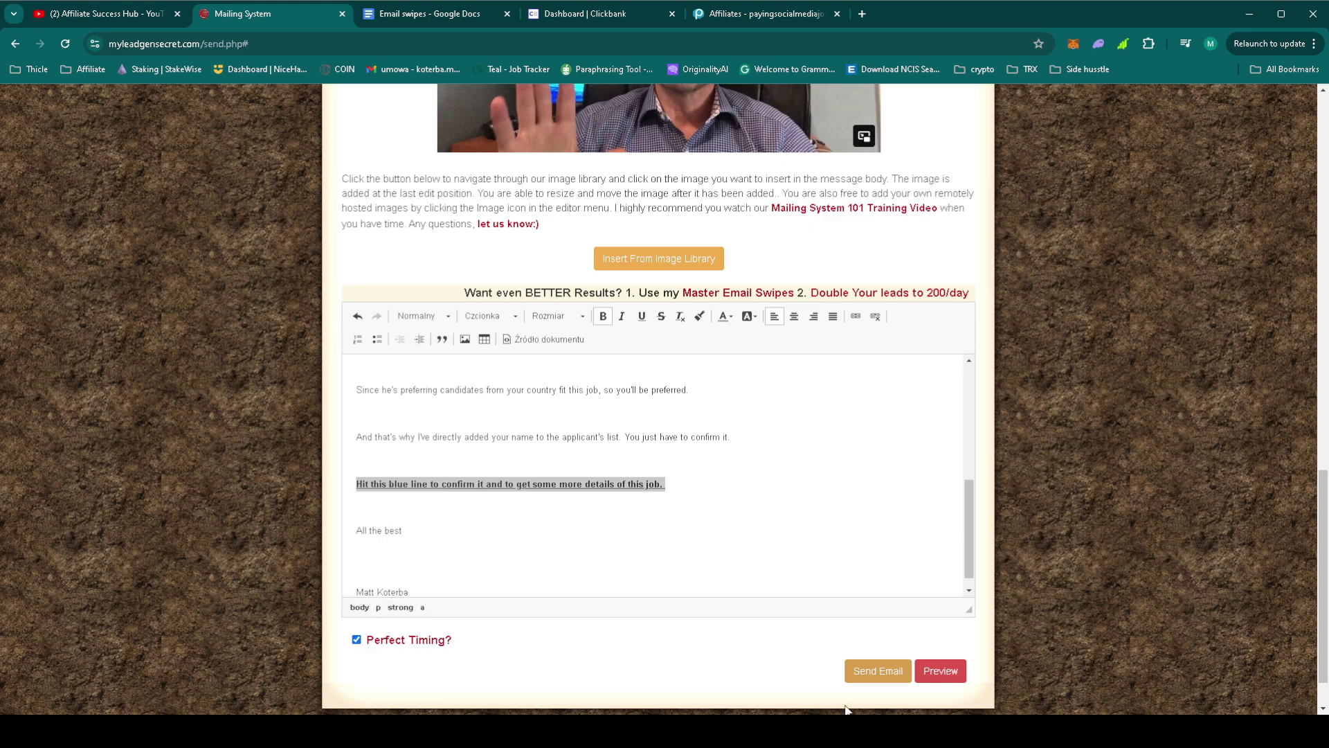
{"action": "left_click", "coordinate": [884, 673]}
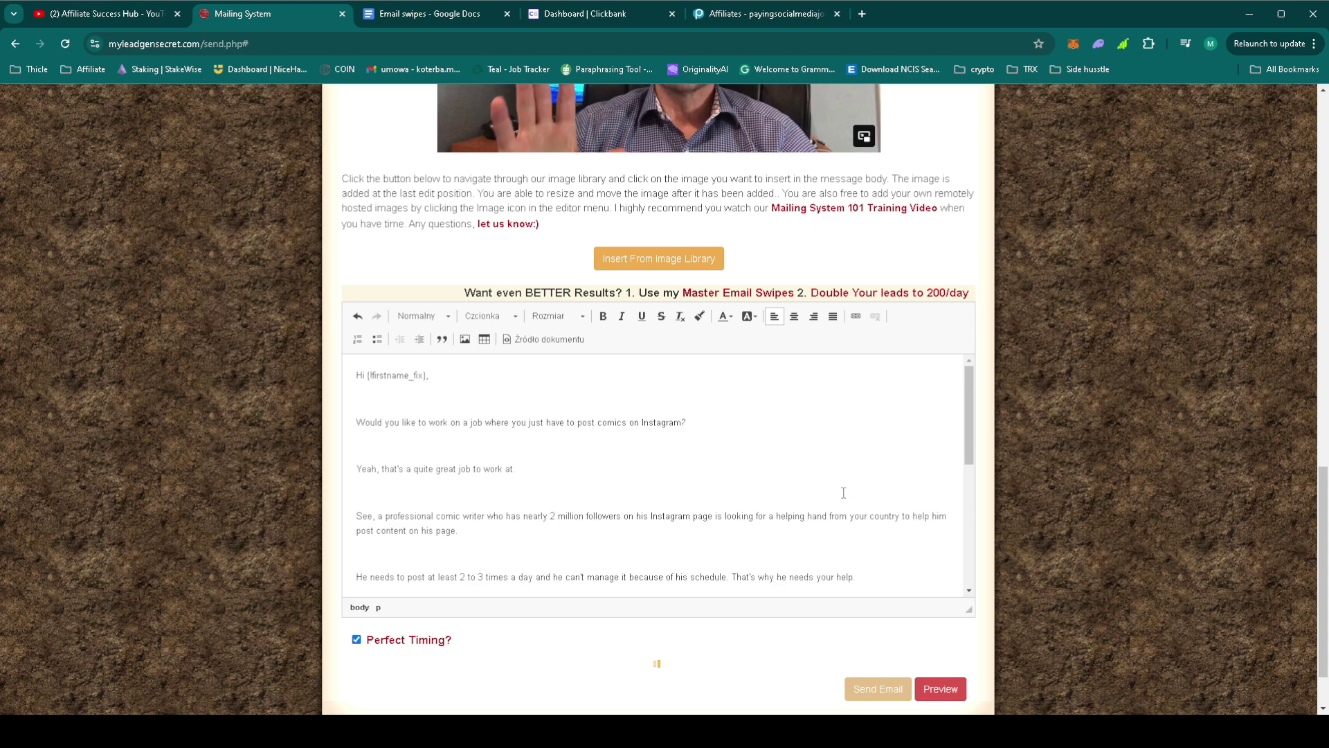
{"action": "scroll", "coordinate": [844, 493], "scroll_direction": "down", "scroll_amount": 1}
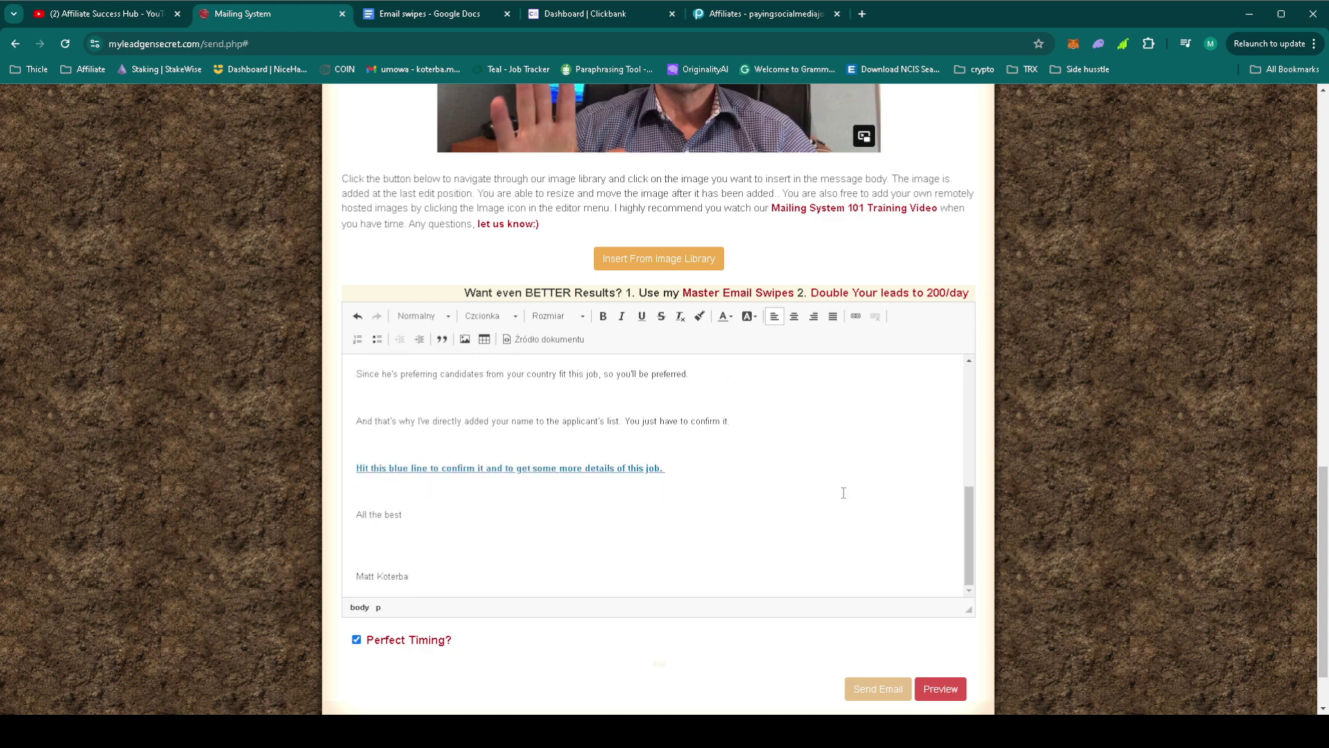
{"action": "scroll", "coordinate": [844, 492], "scroll_direction": "down", "scroll_amount": 2}
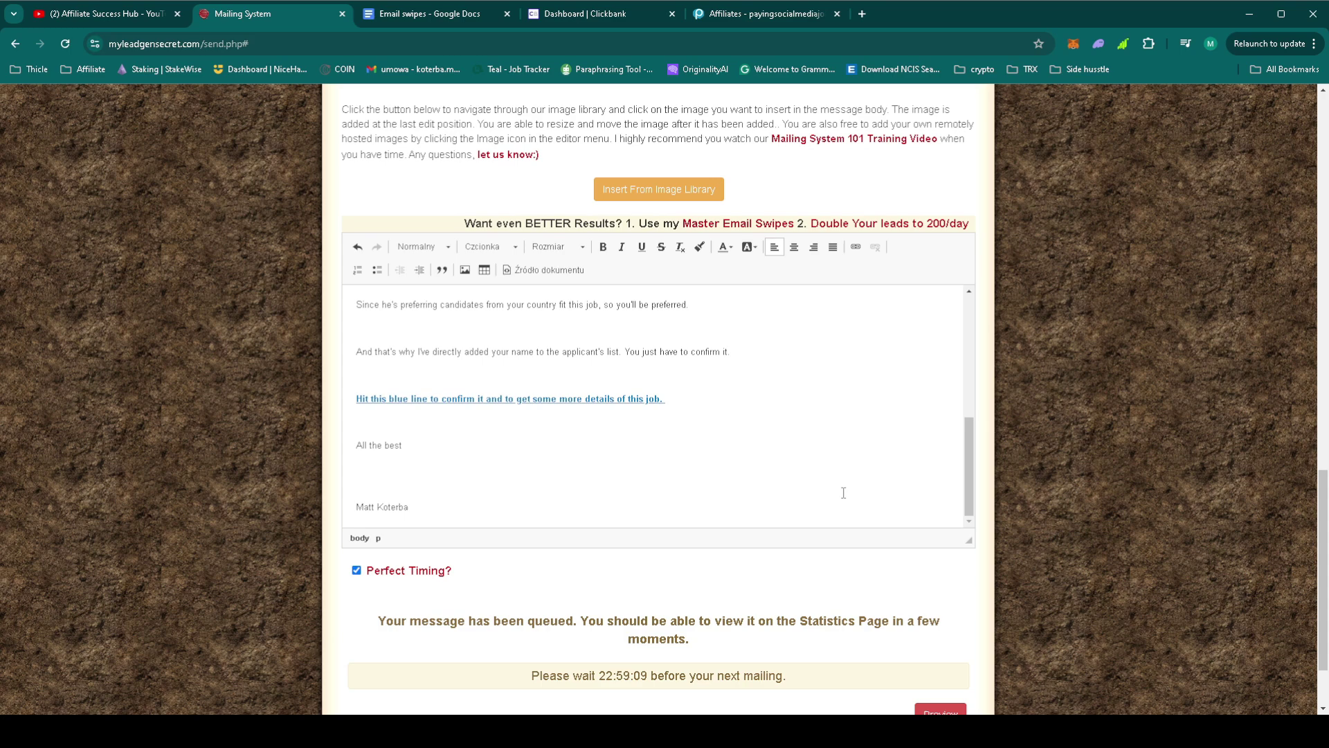
{"action": "left_click", "coordinate": [356, 319]}
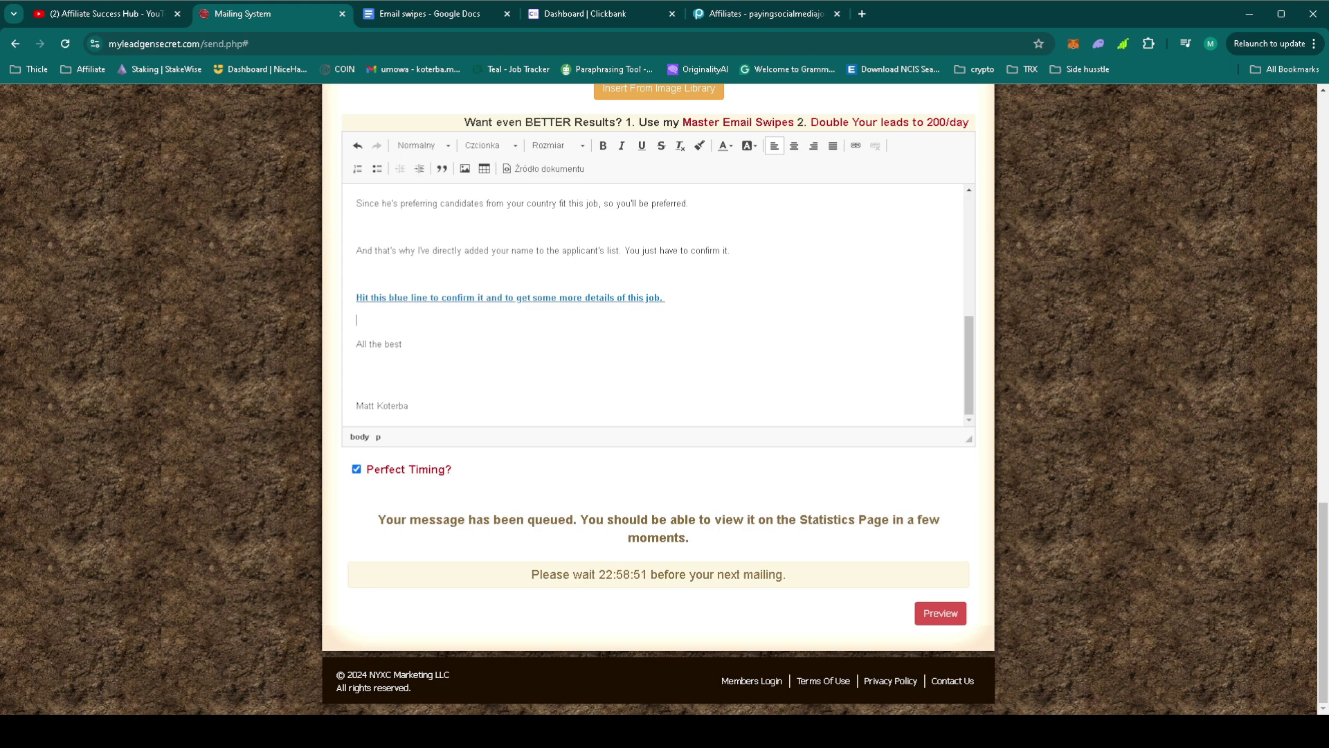
- Return to the Affiliate Success Hub YouTube channel tab
{"action": "left_click", "coordinate": [108, 12]}
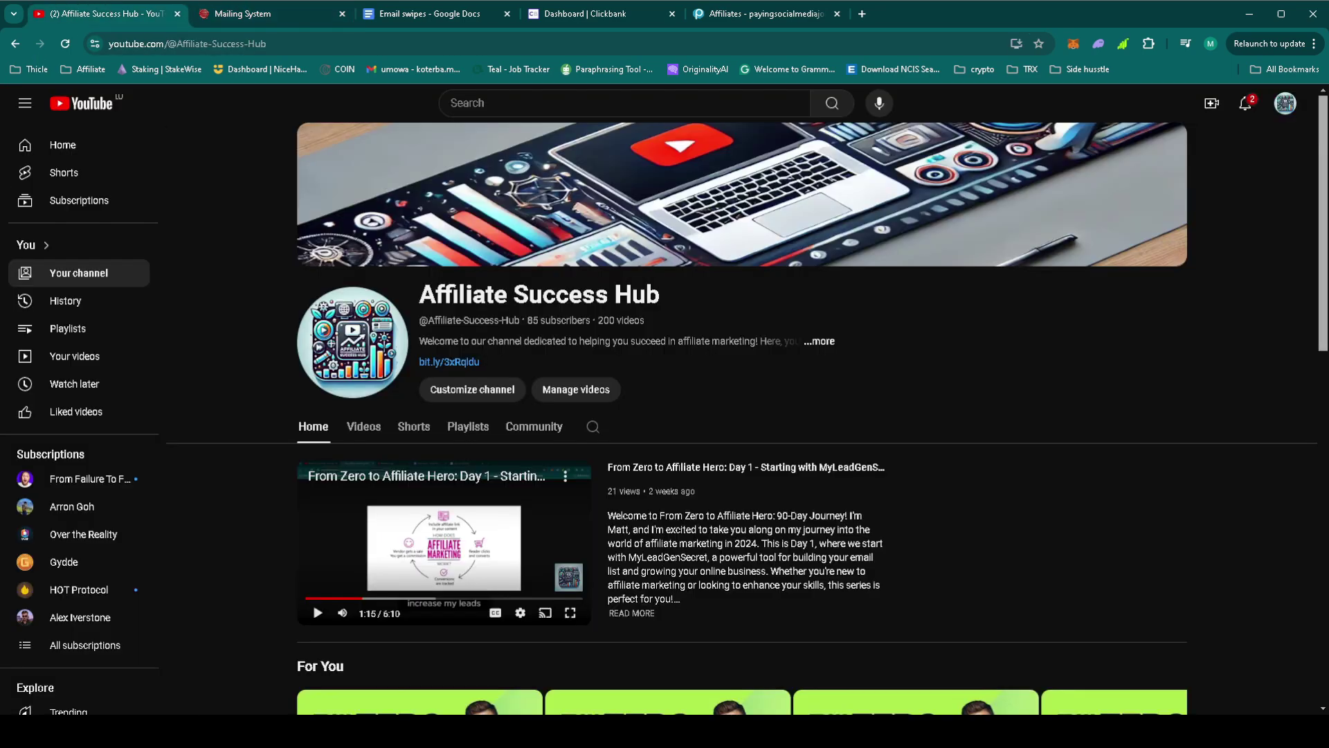